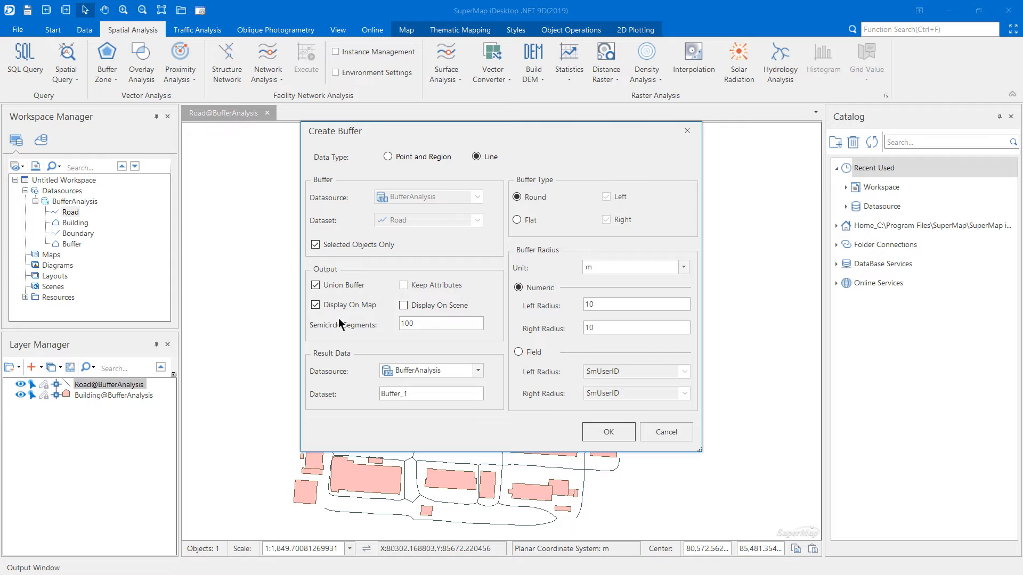
- Create a flat, union buffer around the selected road with left and right radii of 8 m, output as Buffer_1
{"action": "double_click", "coordinate": [426, 324]}
{"action": "left_click", "coordinate": [518, 220]}
{"action": "left_click", "coordinate": [622, 305]}
{"action": "type", "text": "8"}
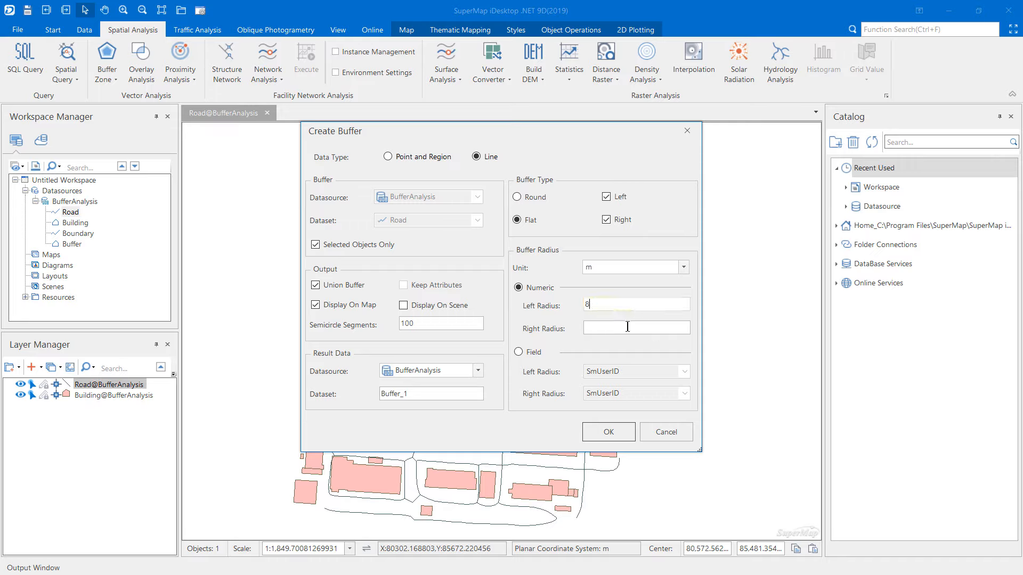
{"action": "left_click", "coordinate": [606, 329]}
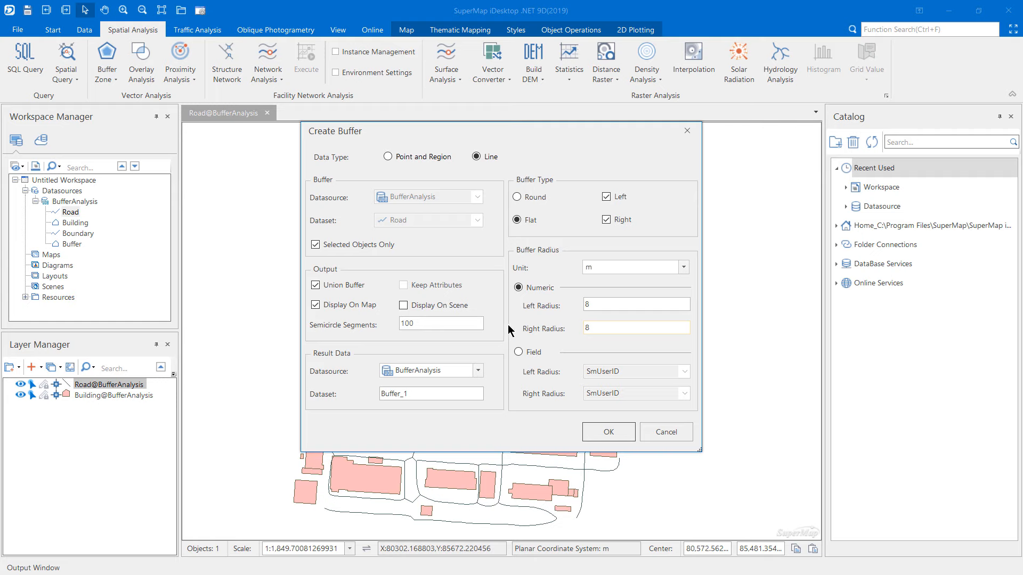
{"action": "left_click", "coordinate": [608, 432]}
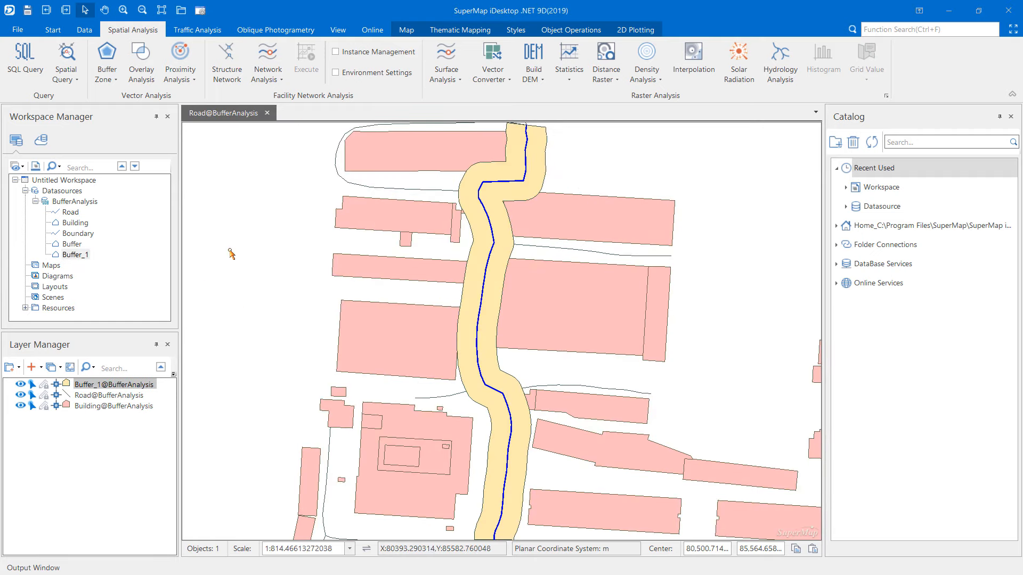
- Run a 2D spatial query with the new buffer region on the Building layer using Intersect_RegionRegion, saving the results as SpatialQuery_2
{"action": "scroll", "coordinate": [569, 314], "scroll_direction": "down", "scroll_amount": 1}
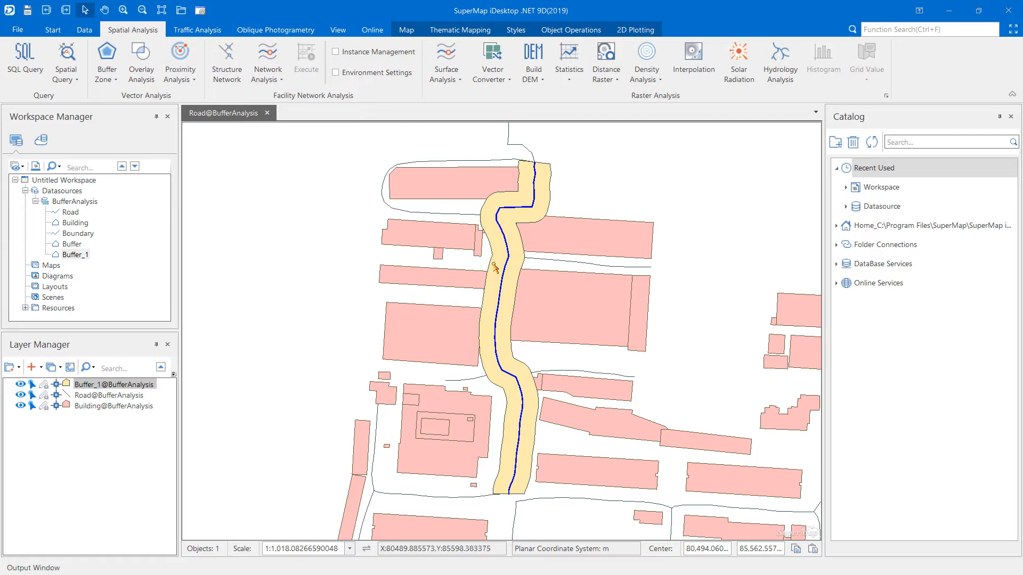
{"action": "left_click", "coordinate": [500, 294]}
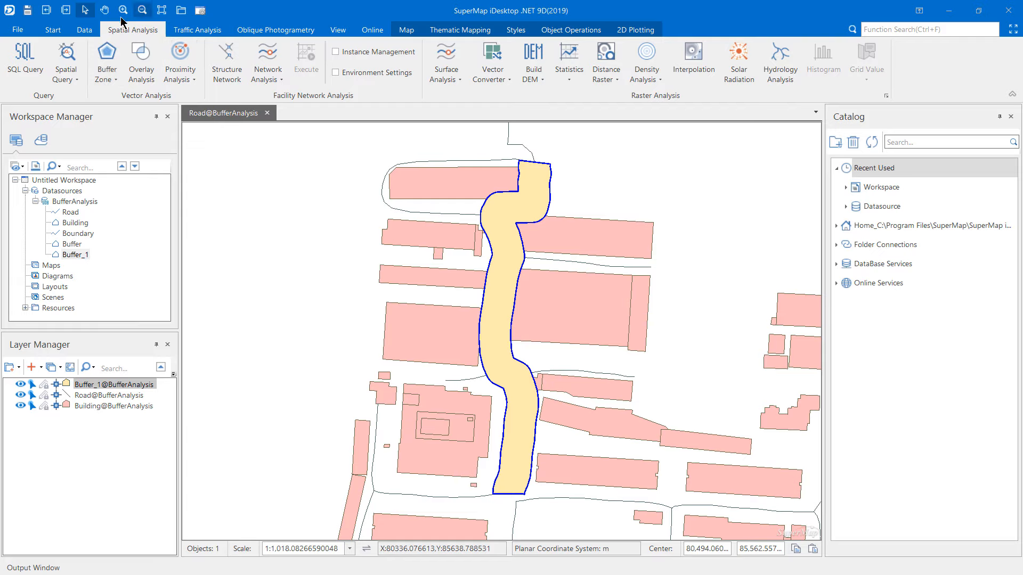
{"action": "left_click", "coordinate": [73, 78]}
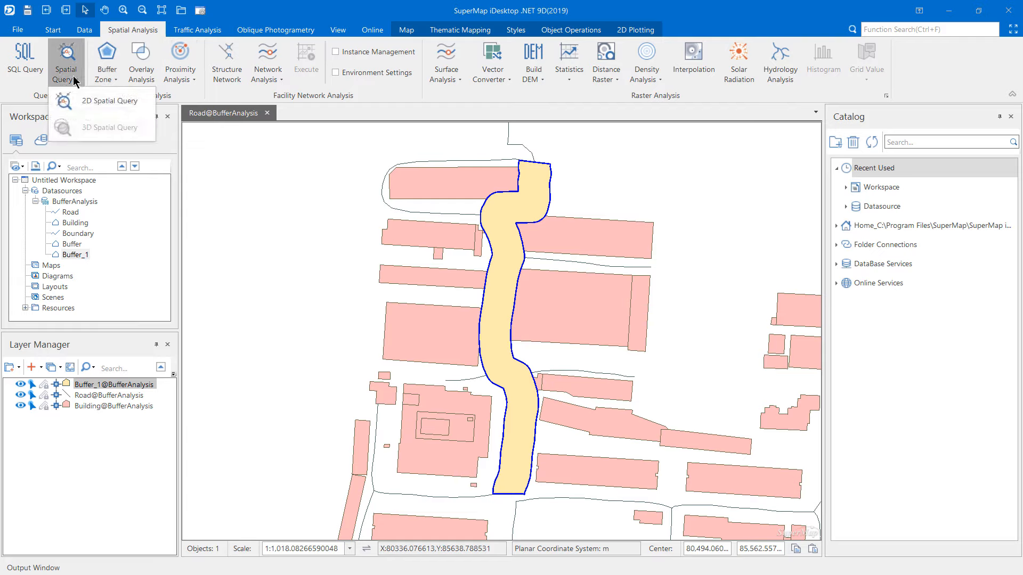
{"action": "left_click", "coordinate": [123, 96]}
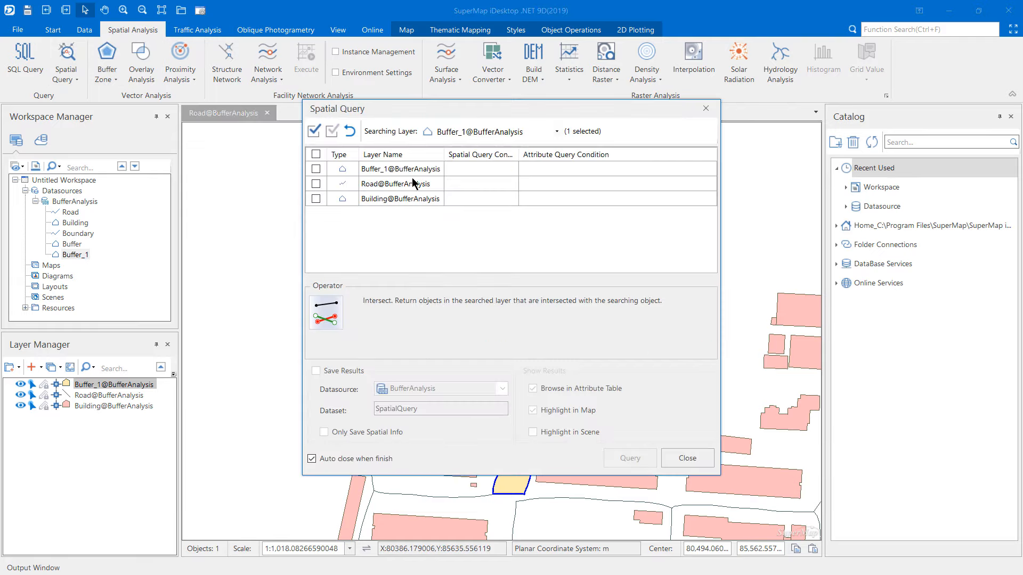
{"action": "left_click", "coordinate": [316, 199]}
{"action": "left_click", "coordinate": [510, 199]}
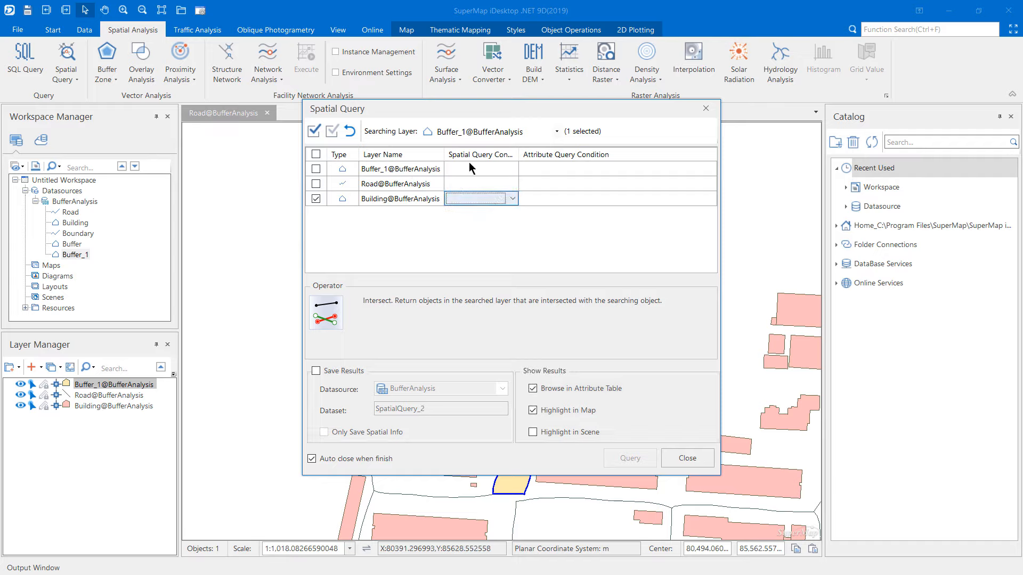
{"action": "left_click", "coordinate": [512, 199]}
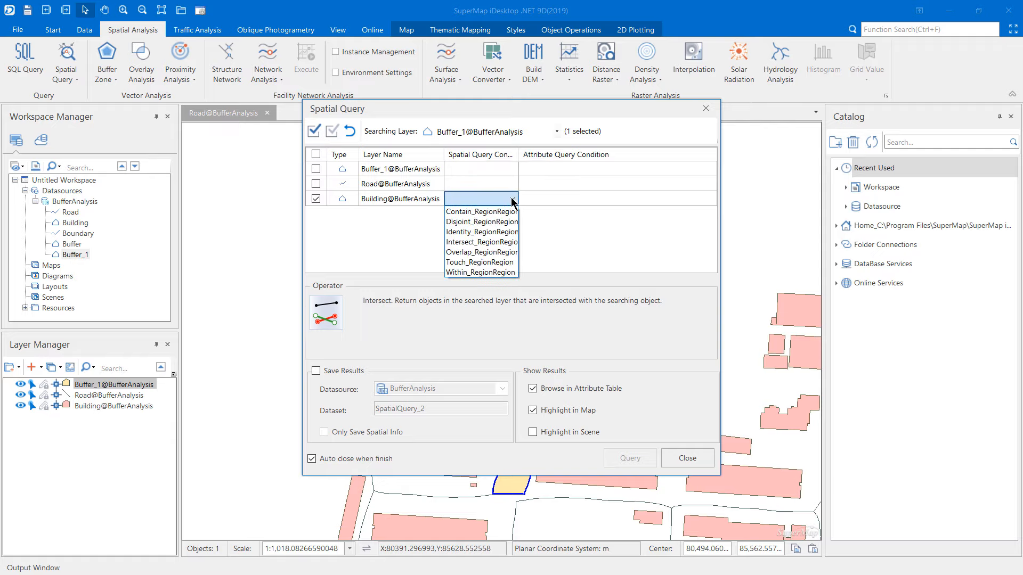
{"action": "left_click", "coordinate": [511, 243]}
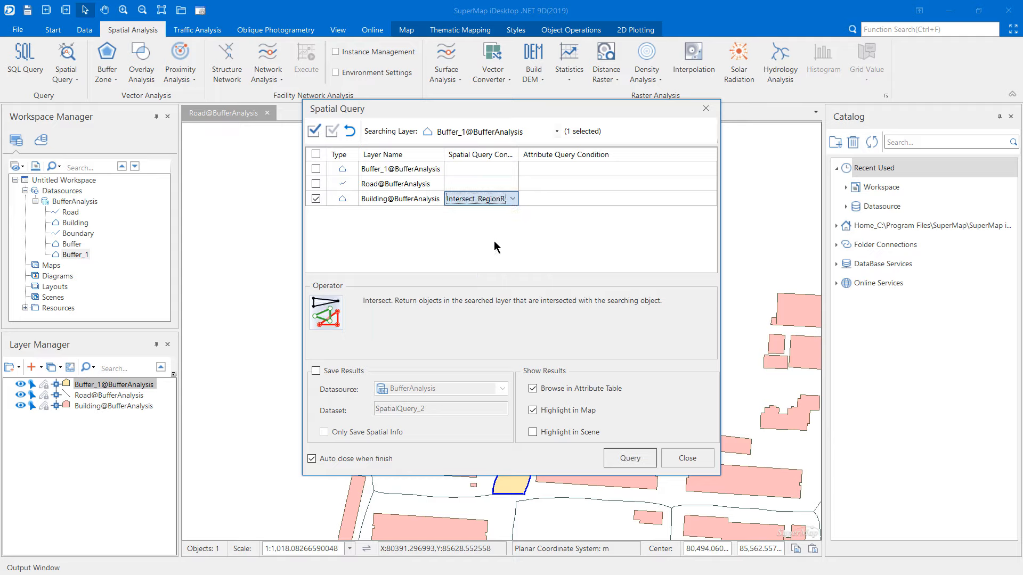
{"action": "left_click", "coordinate": [330, 374]}
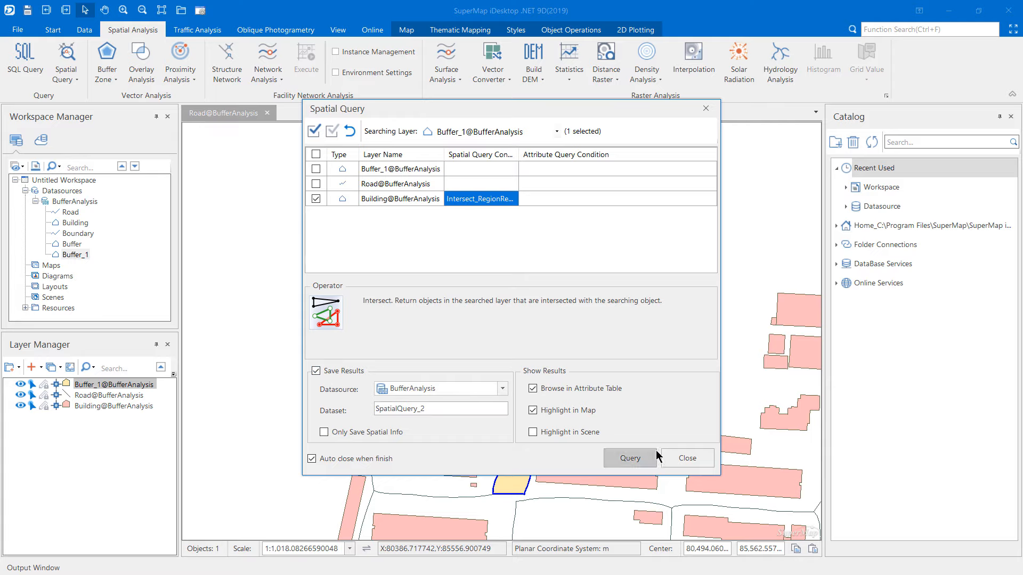
{"action": "left_click", "coordinate": [621, 460]}
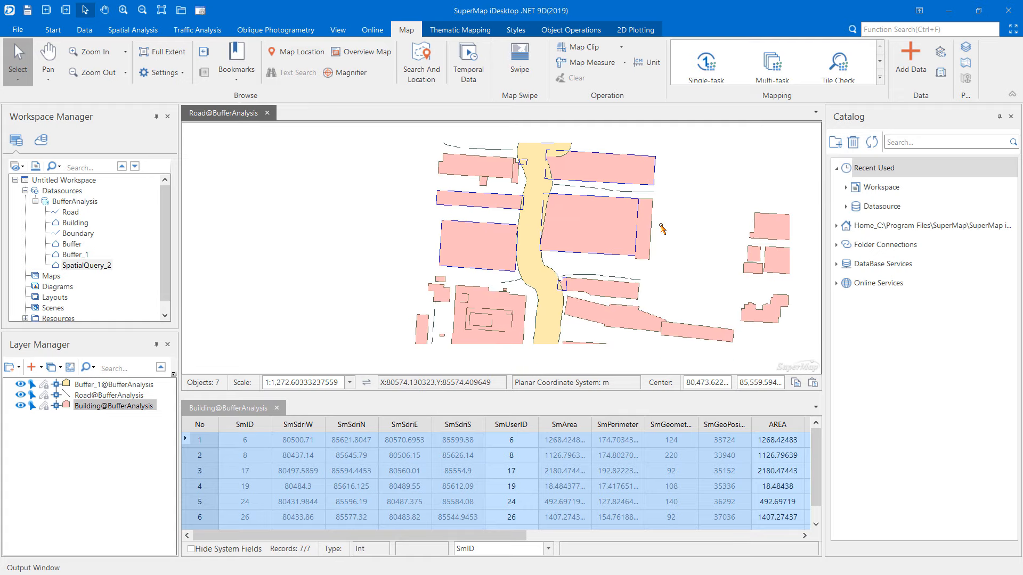
- Examine the queried buildings on the map and in the SpatialQuery_2 dataset, then close its map and the attribute table
{"action": "scroll", "coordinate": [674, 223], "scroll_direction": "down", "scroll_amount": 1}
{"action": "left_click_drag", "start_coordinate": [550, 157], "coordinate": [517, 221]}
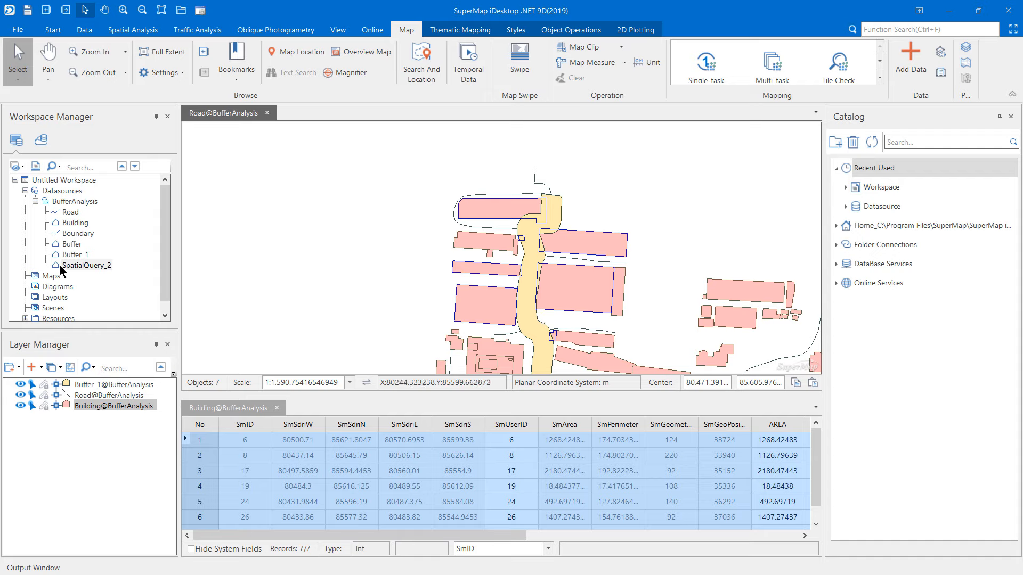
{"action": "double_click", "coordinate": [95, 268]}
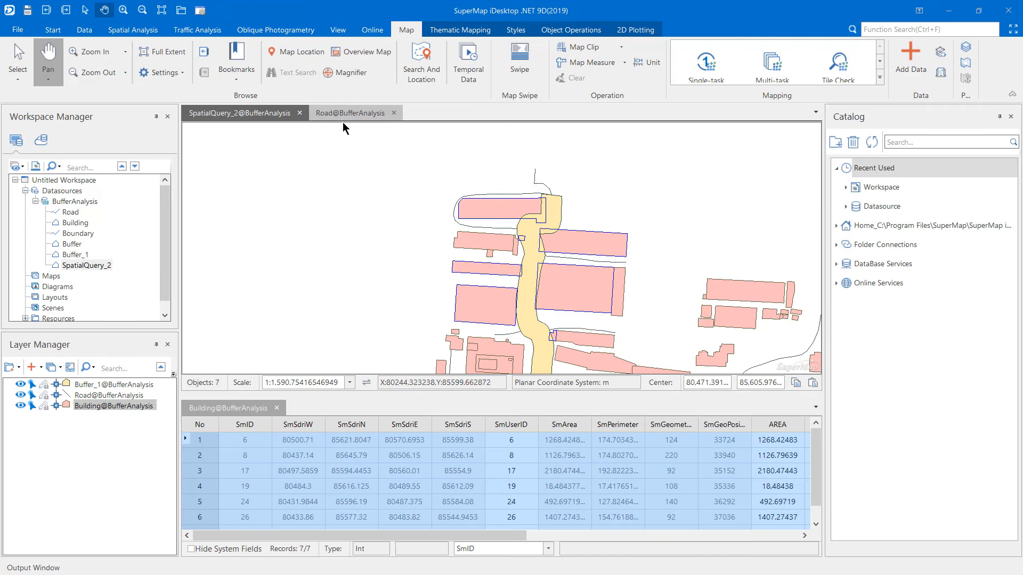
{"action": "left_click", "coordinate": [271, 115]}
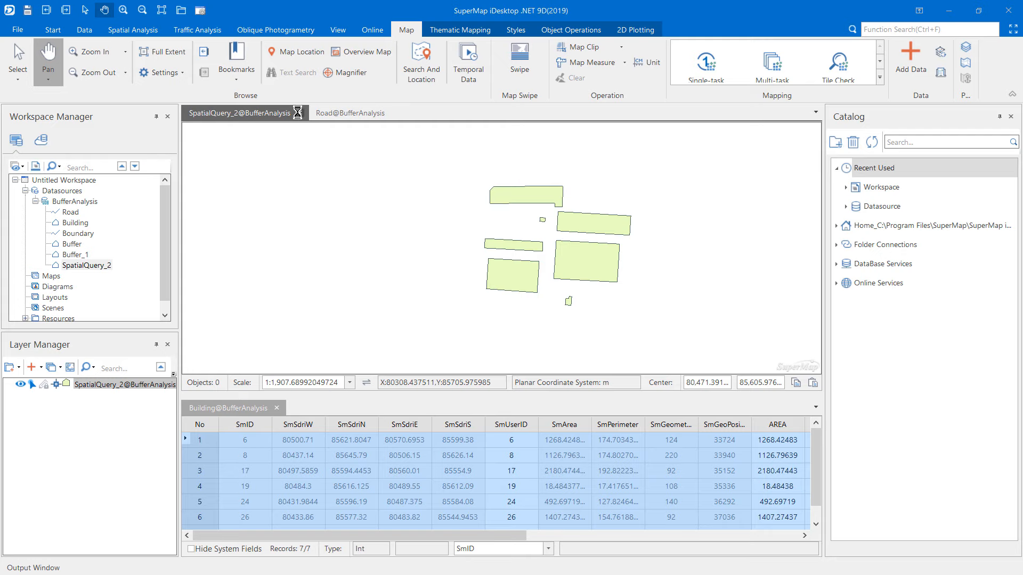
{"action": "left_click", "coordinate": [300, 113]}
{"action": "left_click", "coordinate": [505, 334]}
{"action": "left_click", "coordinate": [276, 408]}
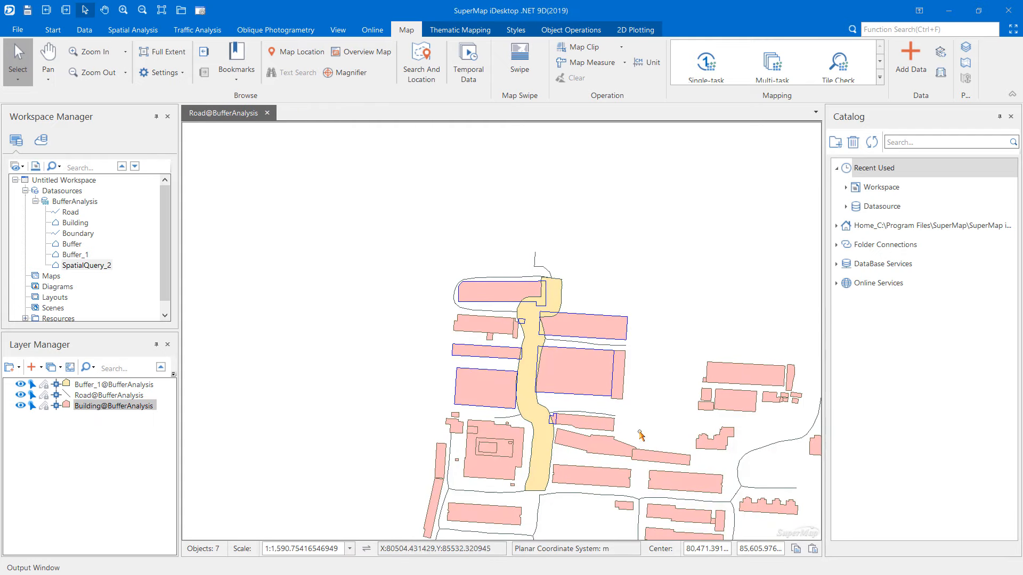
- Remove the Buffer_1@BufferAnalysis layer from the Road map and clear the building selection
{"action": "left_click_drag", "start_coordinate": [733, 299], "coordinate": [588, 227]}
{"action": "left_click", "coordinate": [131, 386]}
{"action": "right_click", "coordinate": [119, 385]}
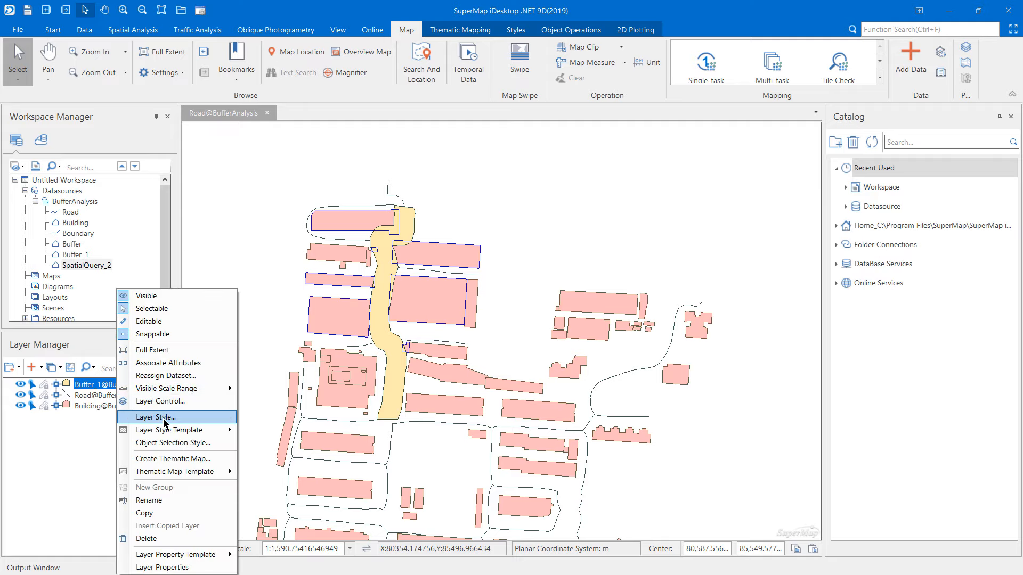
{"action": "left_click", "coordinate": [168, 538]}
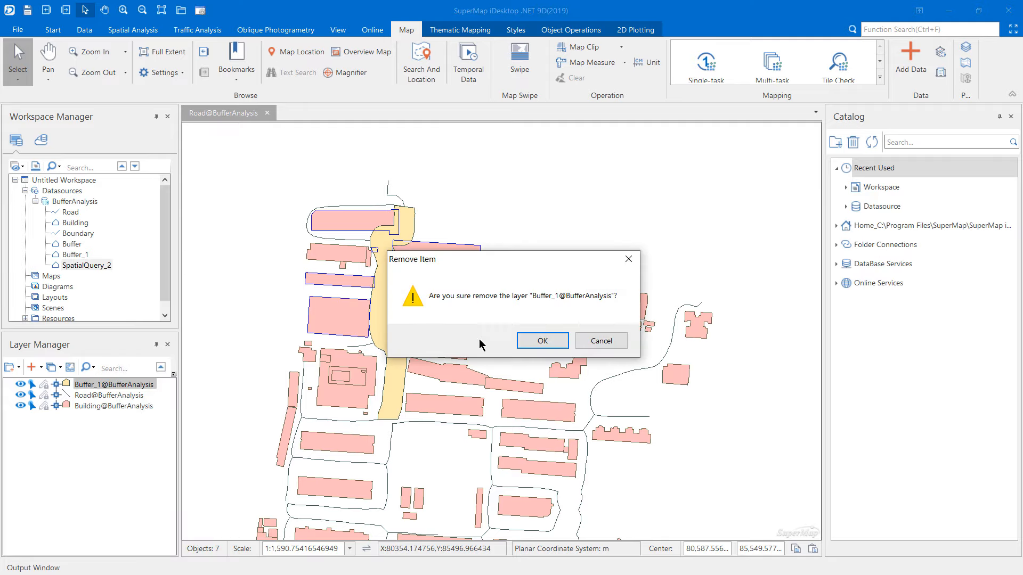
{"action": "left_click", "coordinate": [537, 341]}
{"action": "left_click_drag", "start_coordinate": [586, 229], "coordinate": [590, 167]}
{"action": "left_click", "coordinate": [582, 210]}
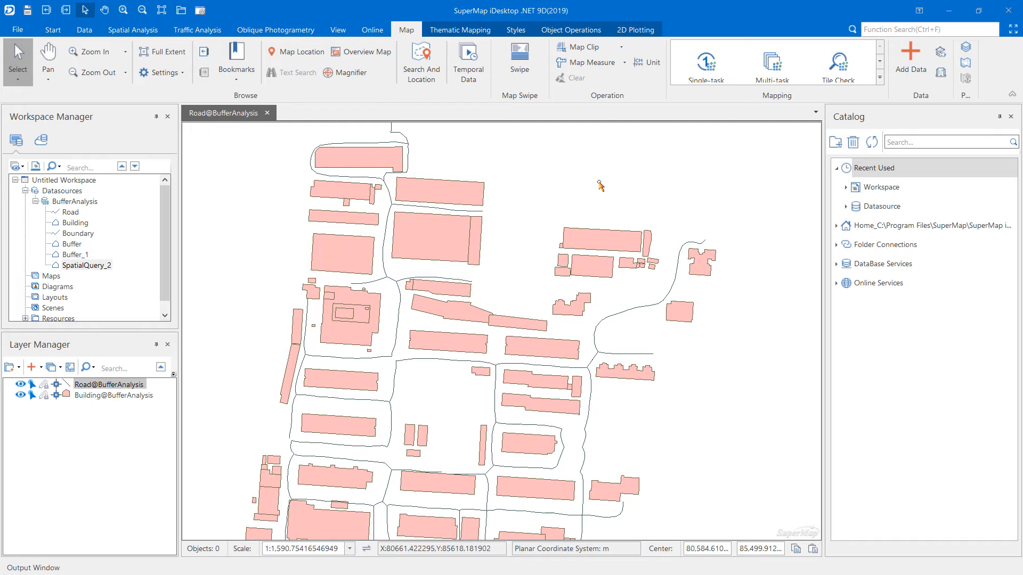
{"action": "scroll", "coordinate": [582, 184], "scroll_direction": "down", "scroll_amount": 1}
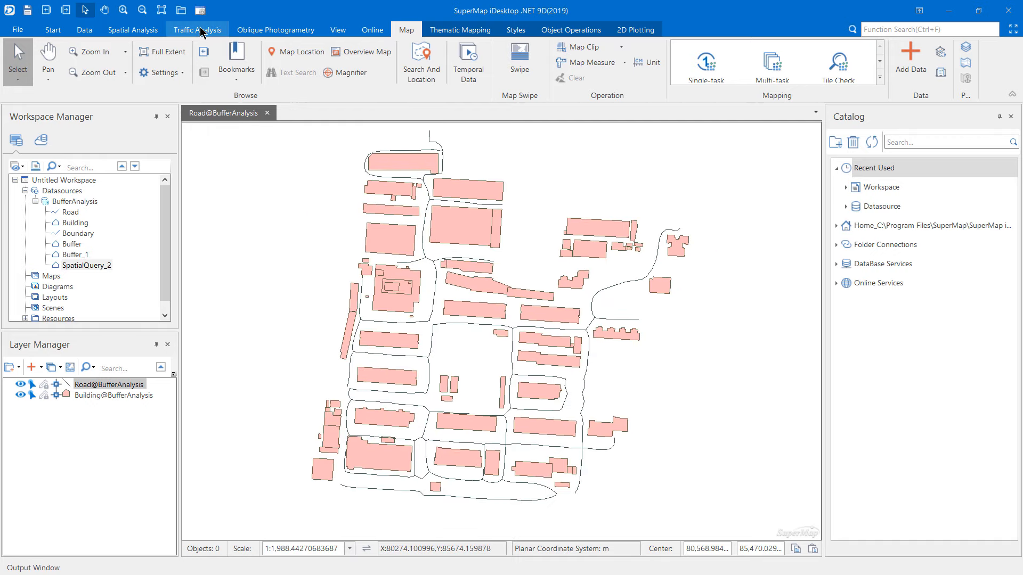
{"action": "left_click", "coordinate": [139, 34]}
{"action": "left_click", "coordinate": [105, 75]}
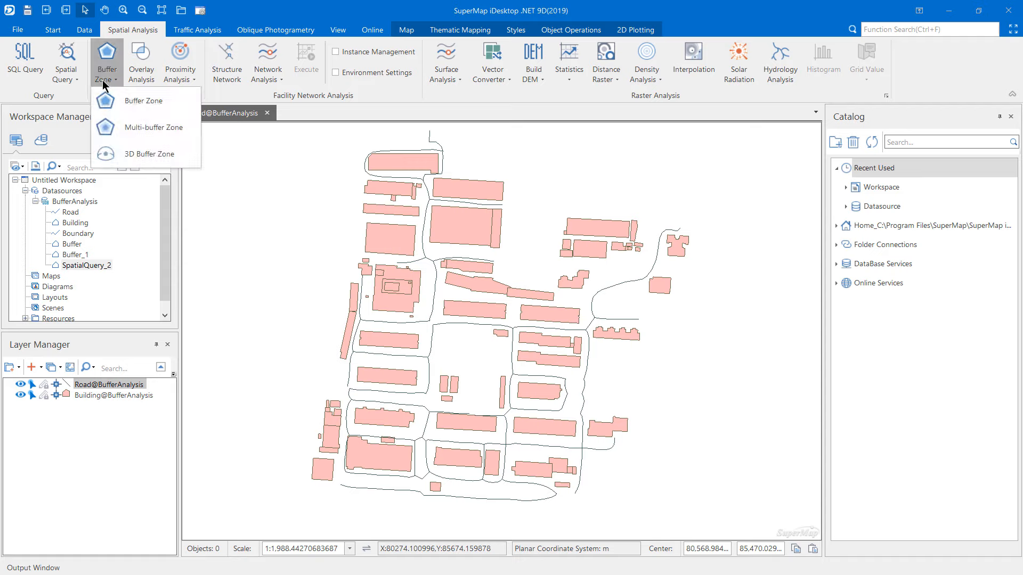
{"action": "left_click", "coordinate": [158, 104]}
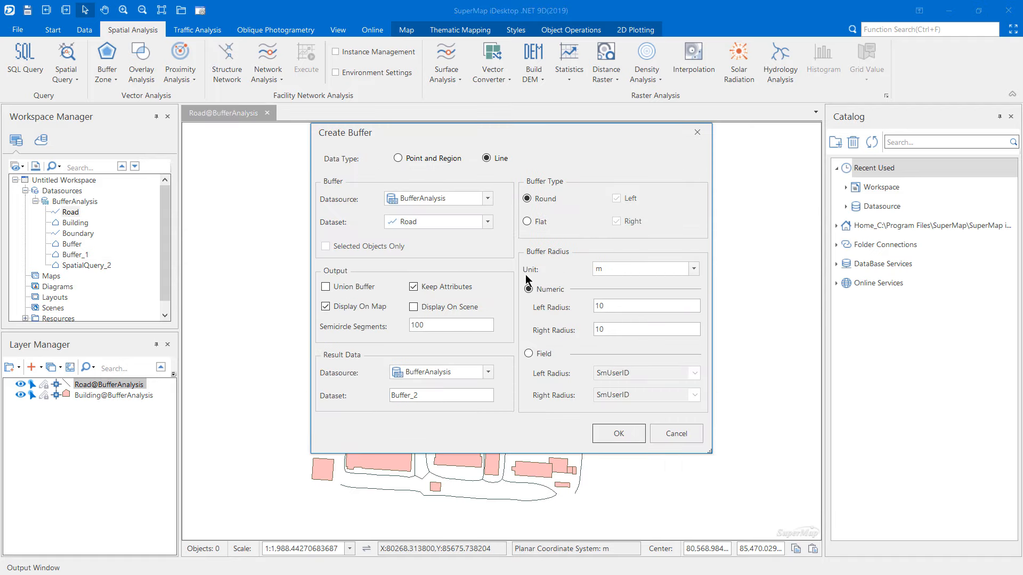
{"action": "left_click", "coordinate": [615, 433]}
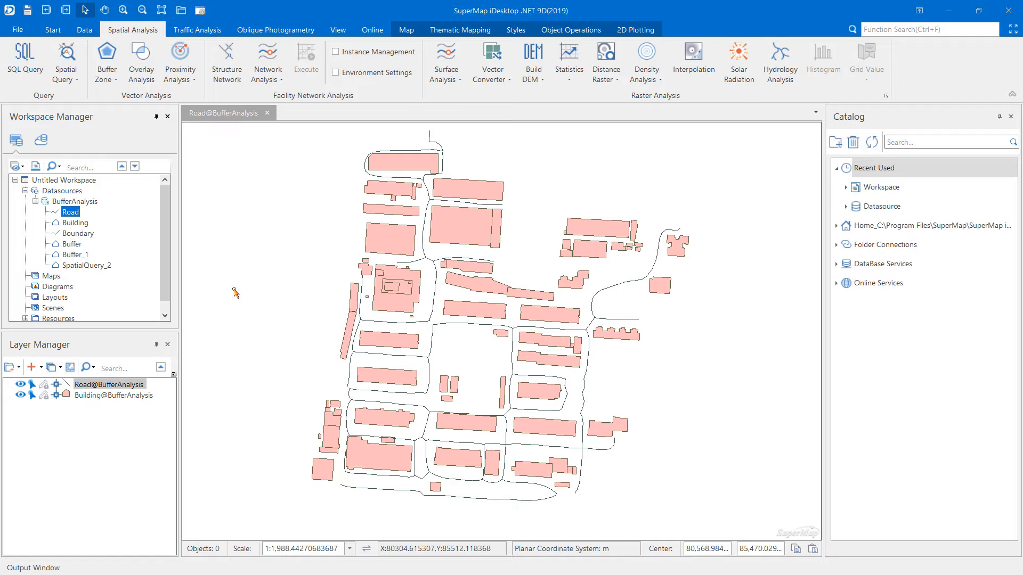
- Create flat buffers for the whole Road dataset as Buffer_2, taking the radii from the LeftRadius and RightRadius fields in metres
{"action": "left_click", "coordinate": [142, 389]}
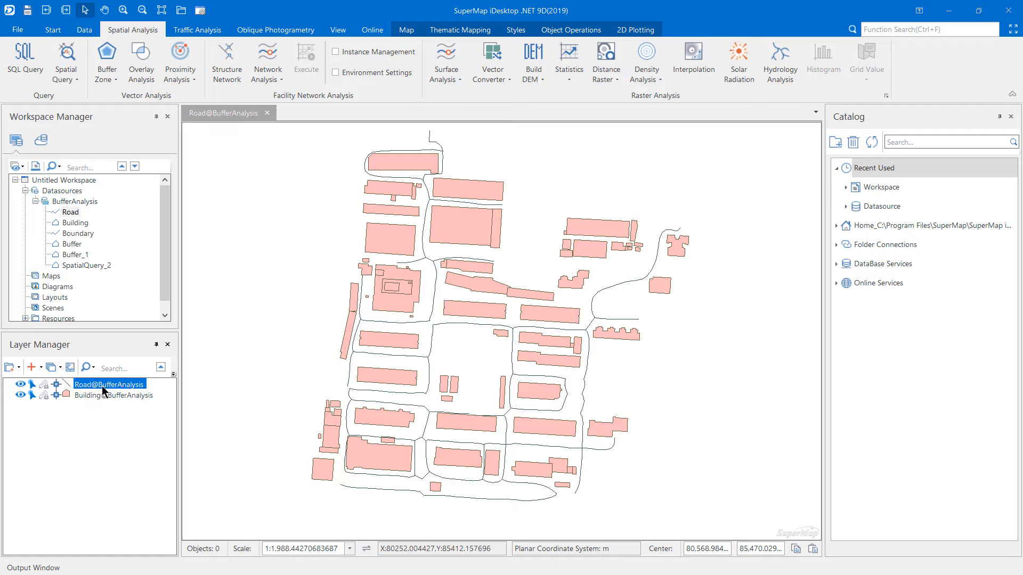
{"action": "left_click", "coordinate": [107, 74]}
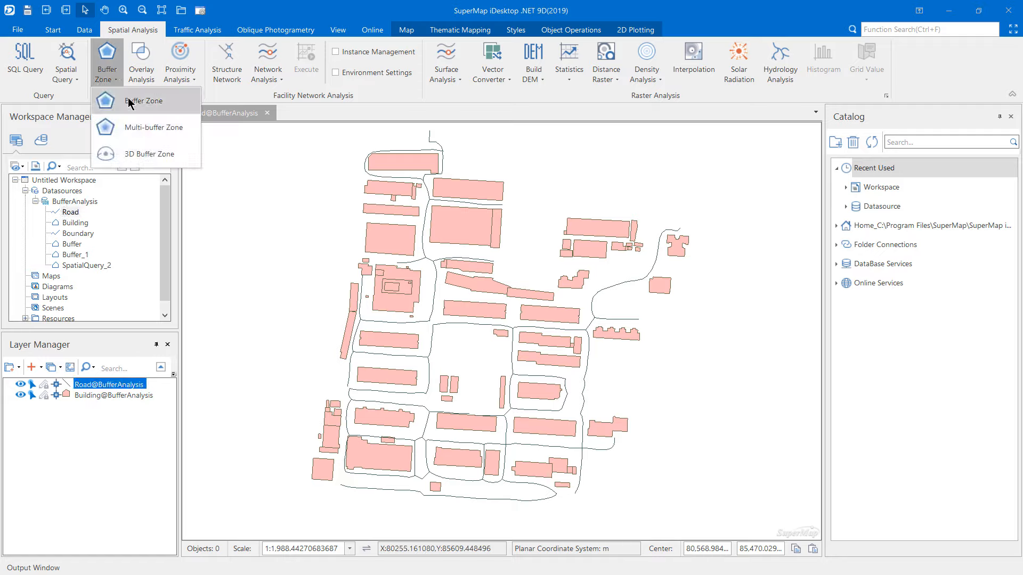
{"action": "left_click", "coordinate": [129, 103]}
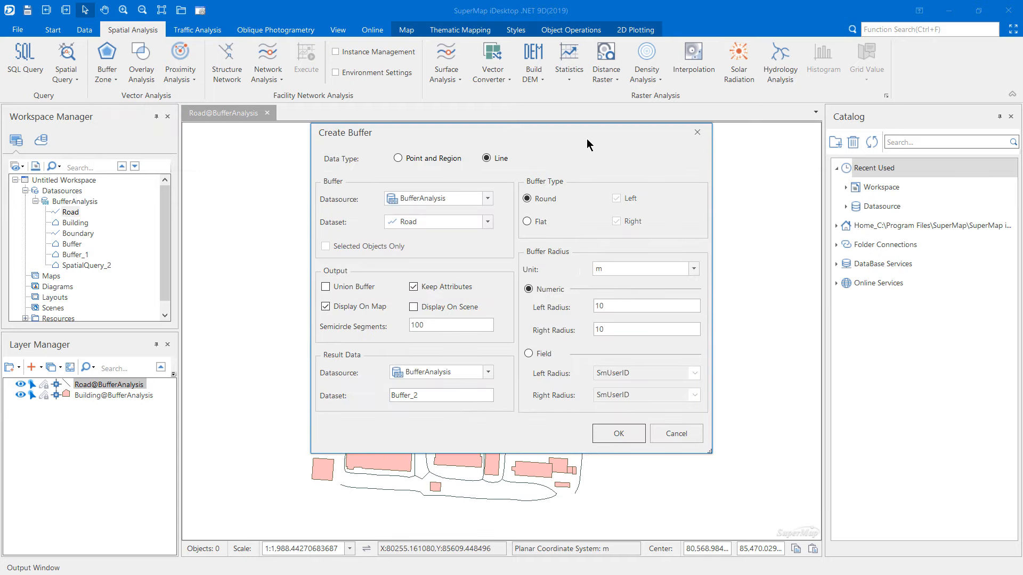
{"action": "left_click_drag", "start_coordinate": [587, 144], "coordinate": [585, 175]}
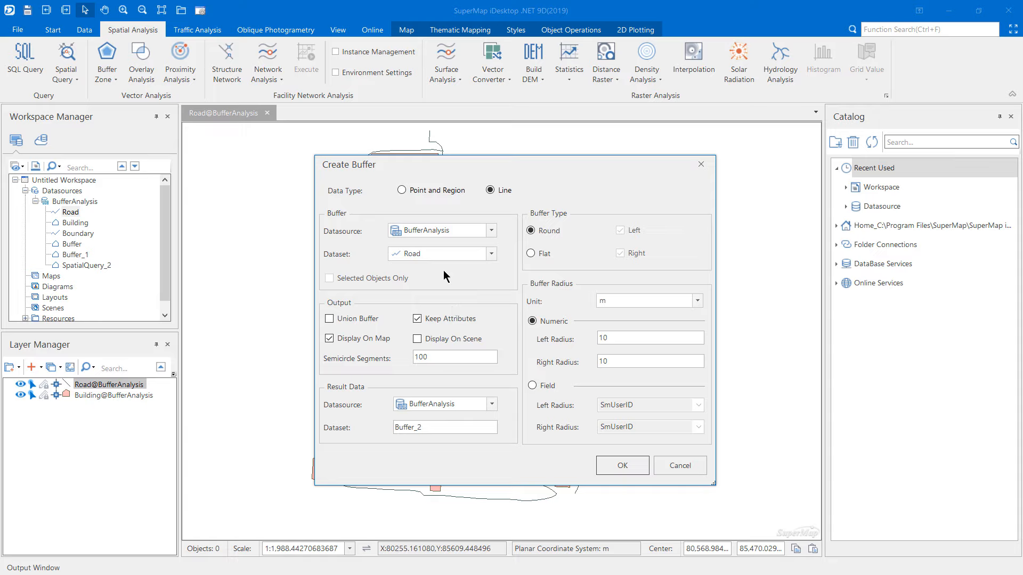
{"action": "left_click", "coordinate": [530, 253]}
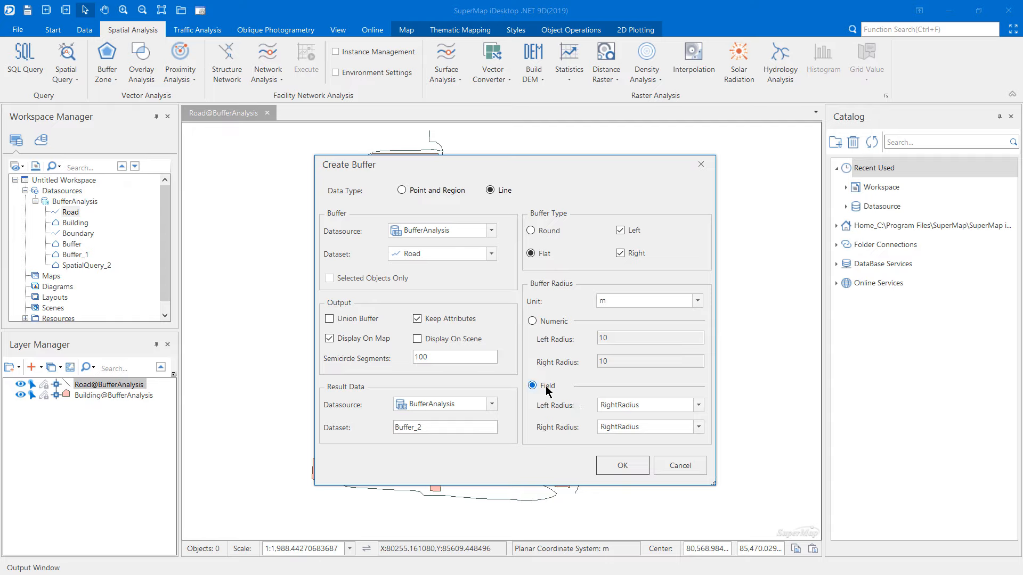
{"action": "left_click", "coordinate": [659, 410]}
{"action": "left_click", "coordinate": [639, 430]}
{"action": "left_click", "coordinate": [655, 427]}
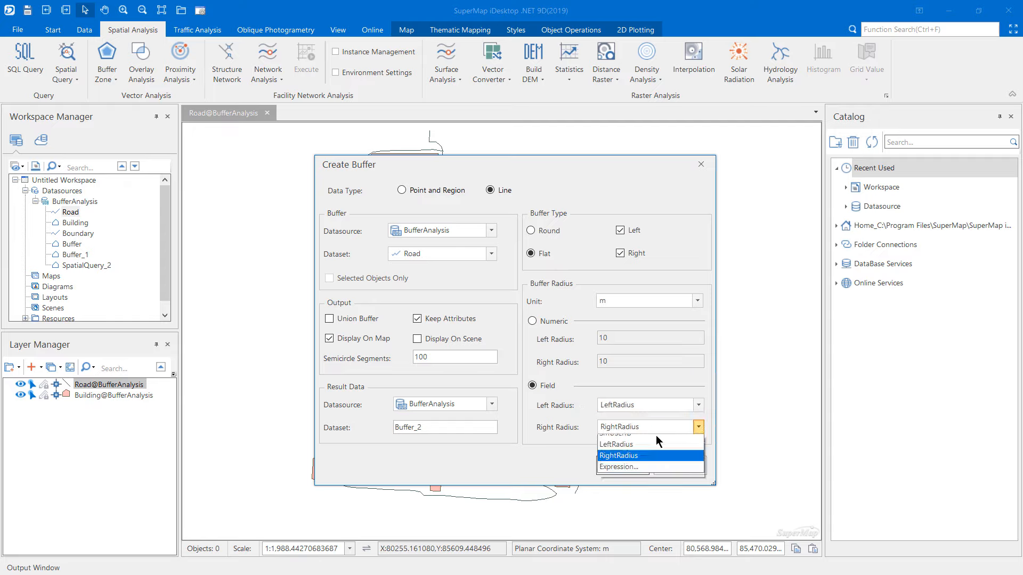
{"action": "left_click", "coordinate": [640, 463]}
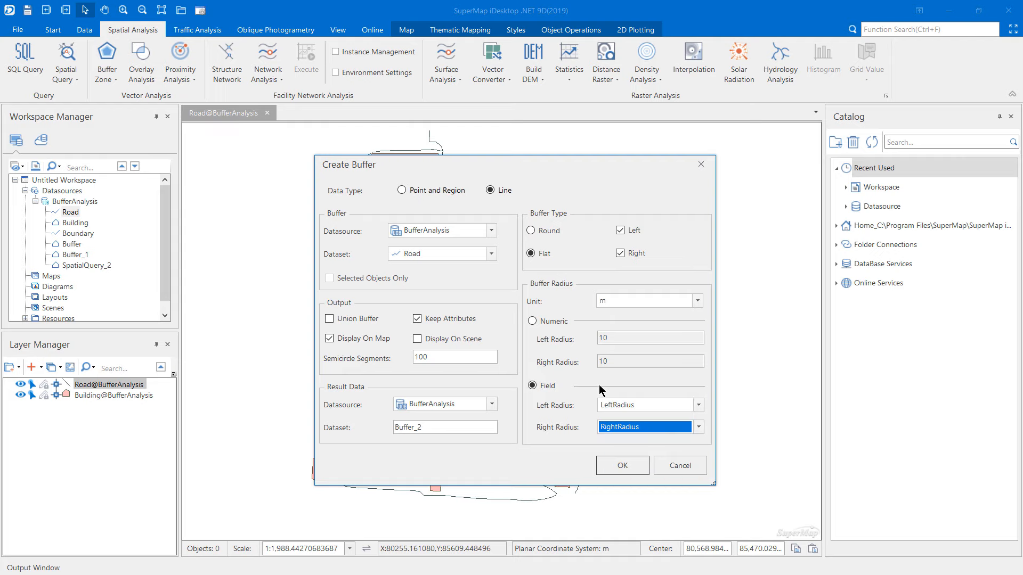
{"action": "left_click", "coordinate": [619, 466]}
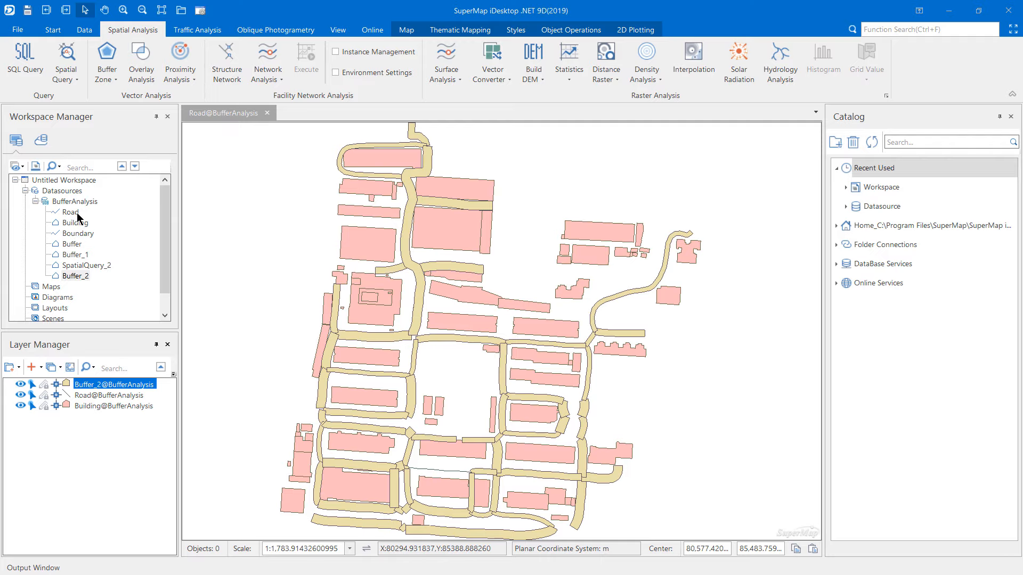
- Hide the Buffer_2 layer and create round buffers for the whole Road dataset as Buffer_3, with left and right radii of 3 m
{"action": "left_click", "coordinate": [20, 384]}
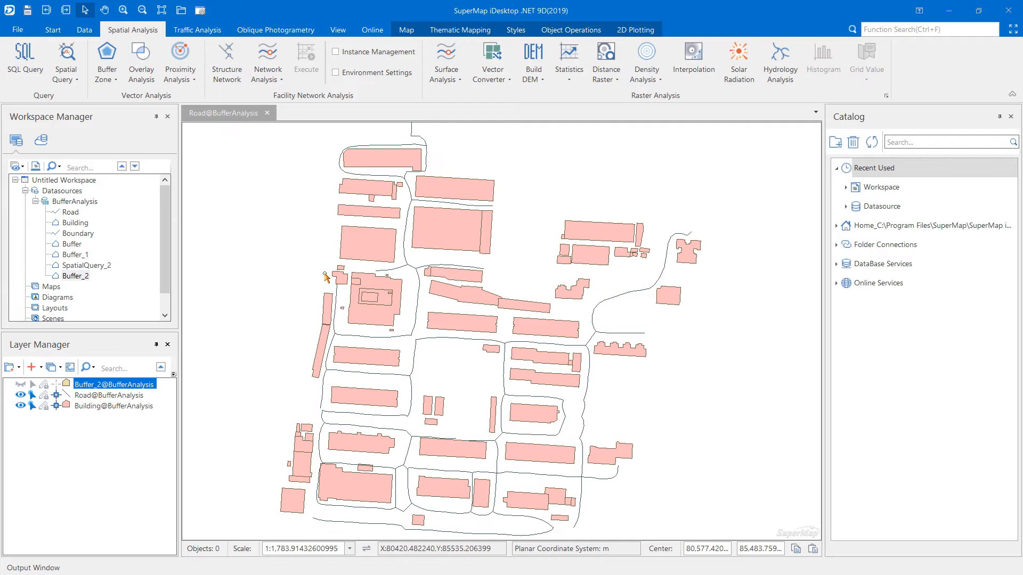
{"action": "left_click", "coordinate": [70, 212]}
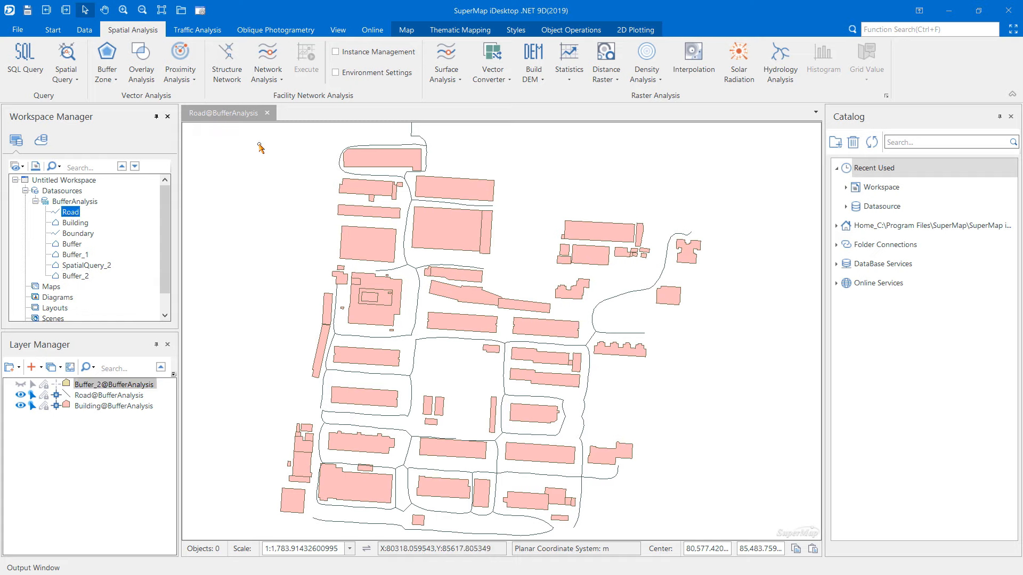
{"action": "left_click", "coordinate": [111, 74]}
{"action": "left_click", "coordinate": [130, 101]}
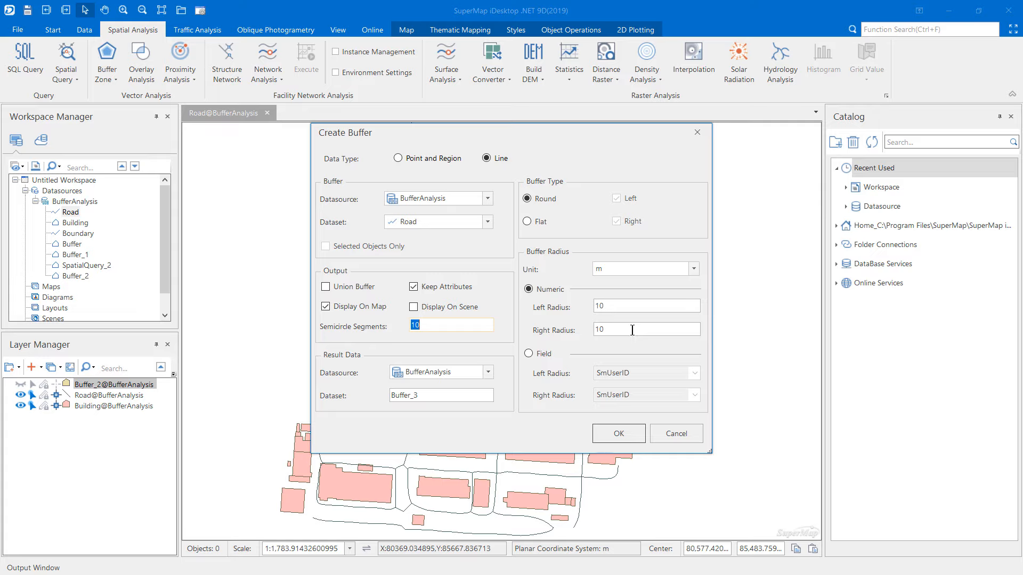
{"action": "double_click", "coordinate": [618, 306]}
{"action": "type", "text": "3"}
{"action": "left_click", "coordinate": [620, 330]}
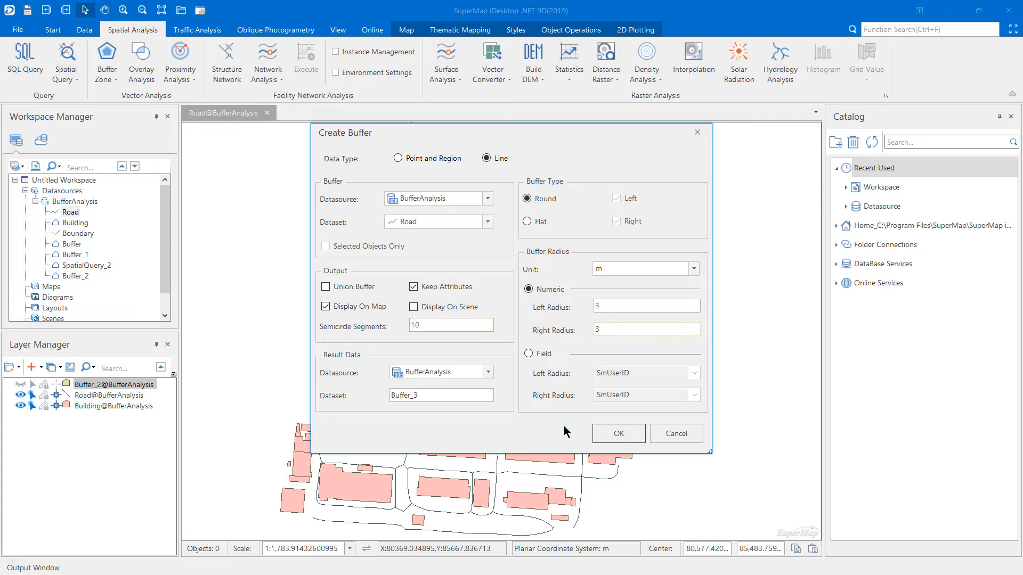
{"action": "left_click", "coordinate": [618, 437]}
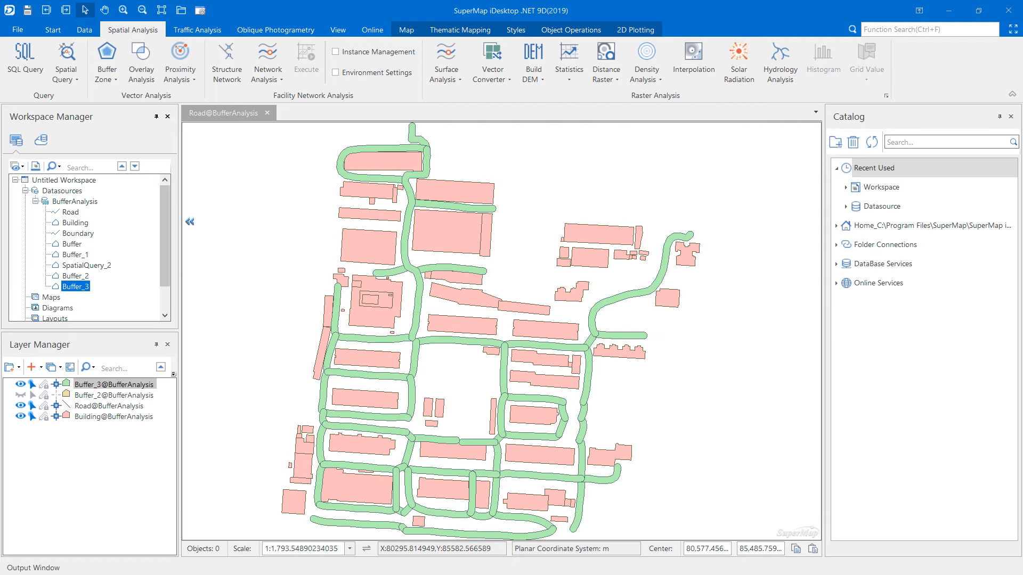
- Compare the flat Buffer_2 and round Buffer_3 results on the map by toggling the visibility of both layers
{"action": "left_click", "coordinate": [20, 396]}
{"action": "left_click", "coordinate": [20, 385]}
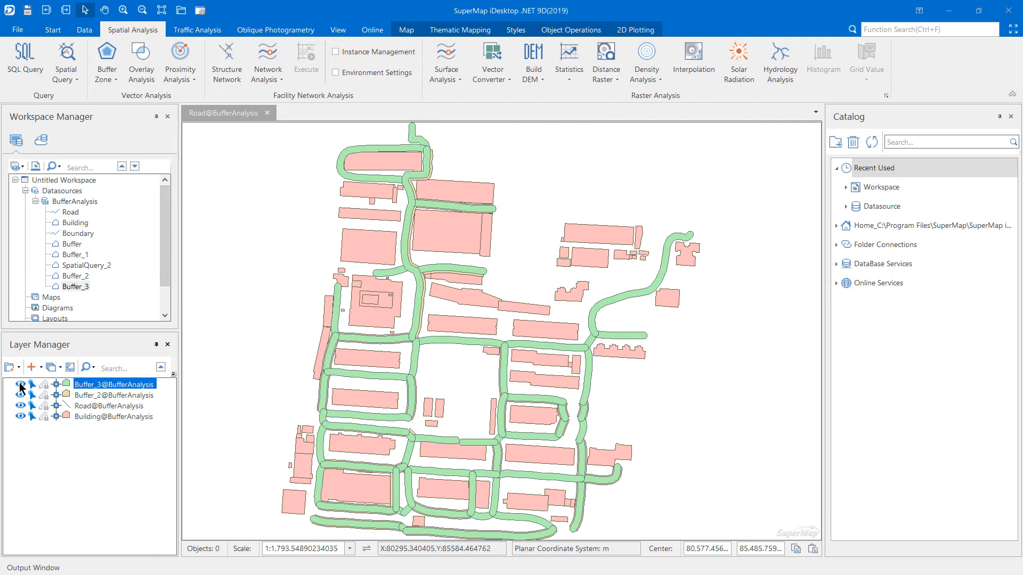
{"action": "left_click", "coordinate": [20, 395]}
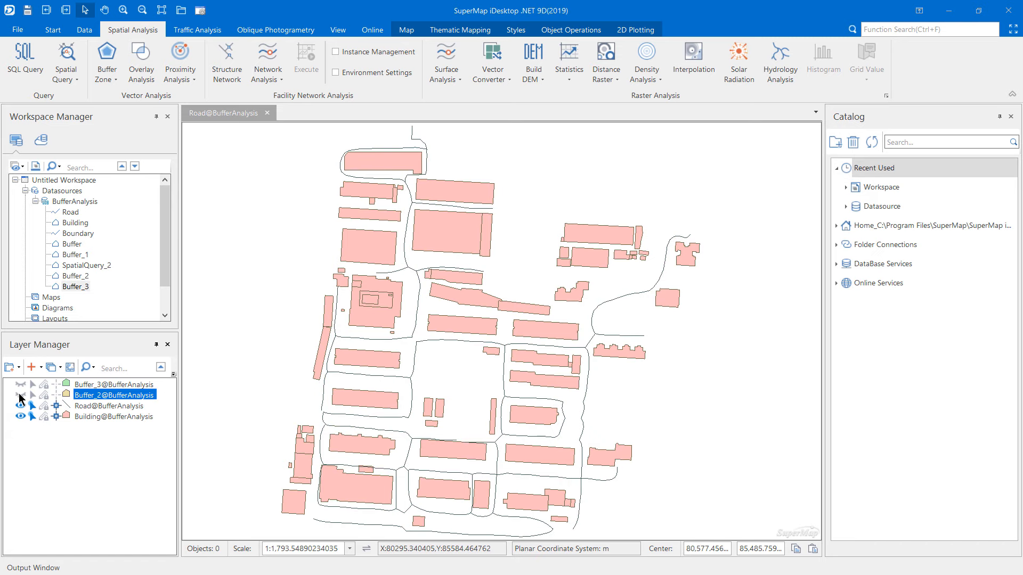
{"action": "left_click", "coordinate": [20, 396]}
{"action": "left_click", "coordinate": [22, 385]}
{"action": "left_click", "coordinate": [22, 387]}
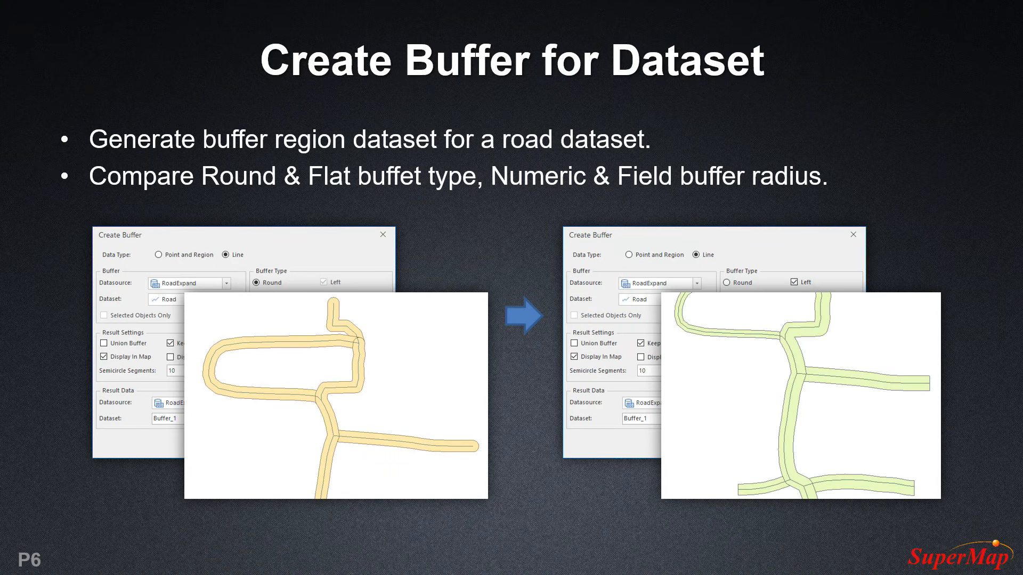
{"action": "key", "text": "Right"}
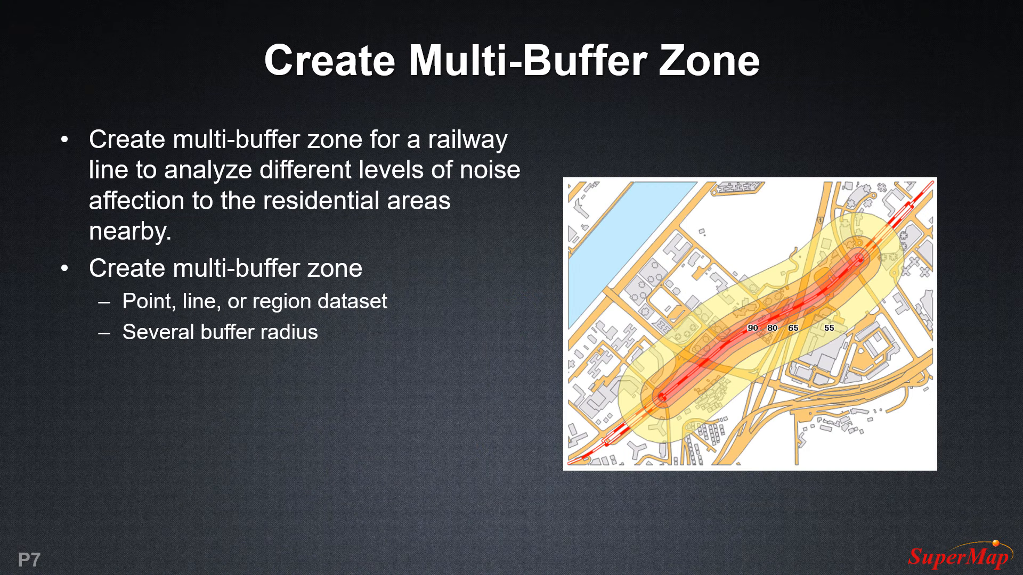
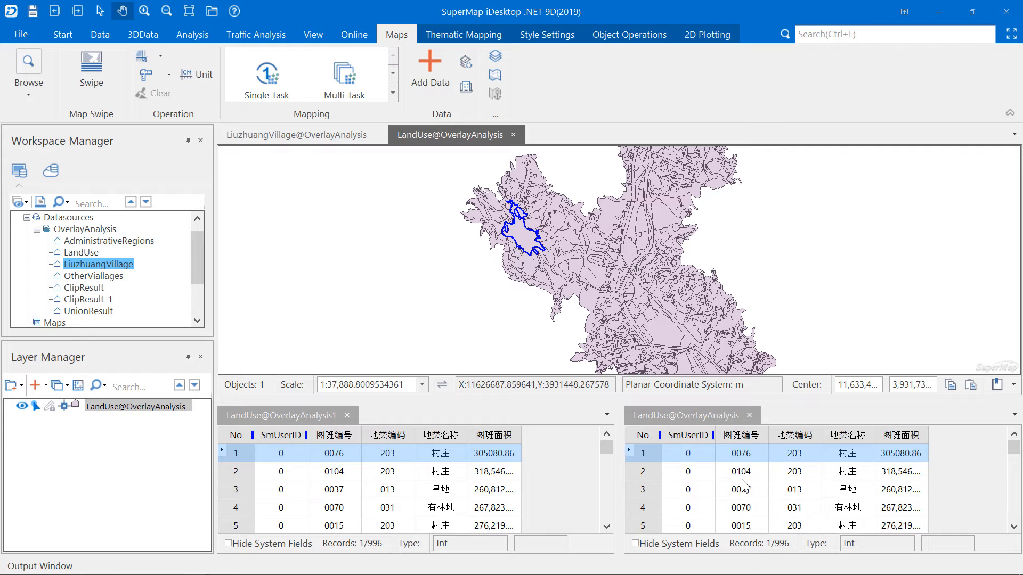
{"action": "scroll", "coordinate": [352, 473], "scroll_direction": "down", "scroll_amount": 2}
{"action": "scroll", "coordinate": [352, 473], "scroll_direction": "up", "scroll_amount": 2}
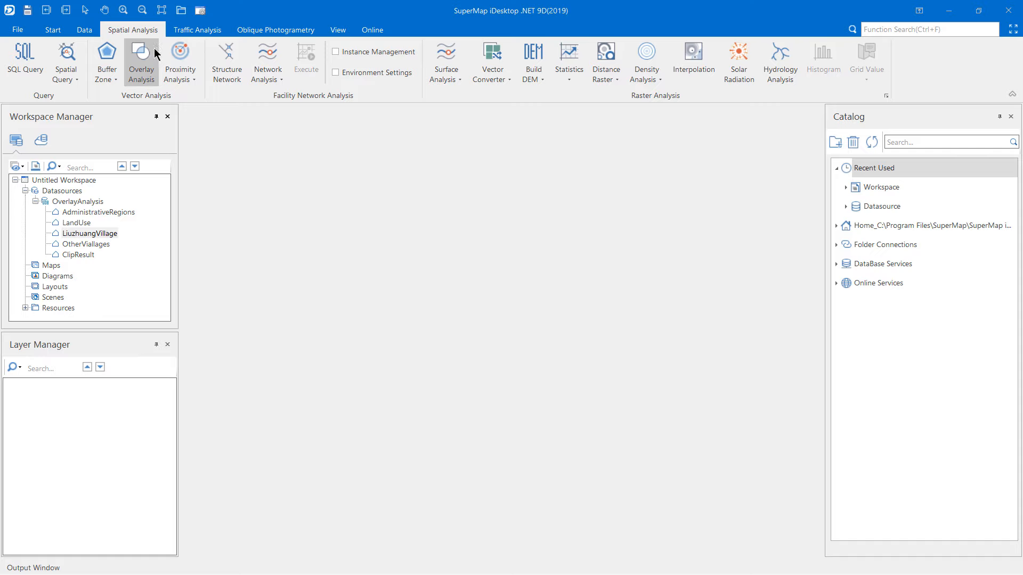
- Run a Clip overlay analysis on the LandUse dataset with LiuzhuangVillage as the overlay dataset, saving the output as ClipResult_1
{"action": "left_click", "coordinate": [141, 62]}
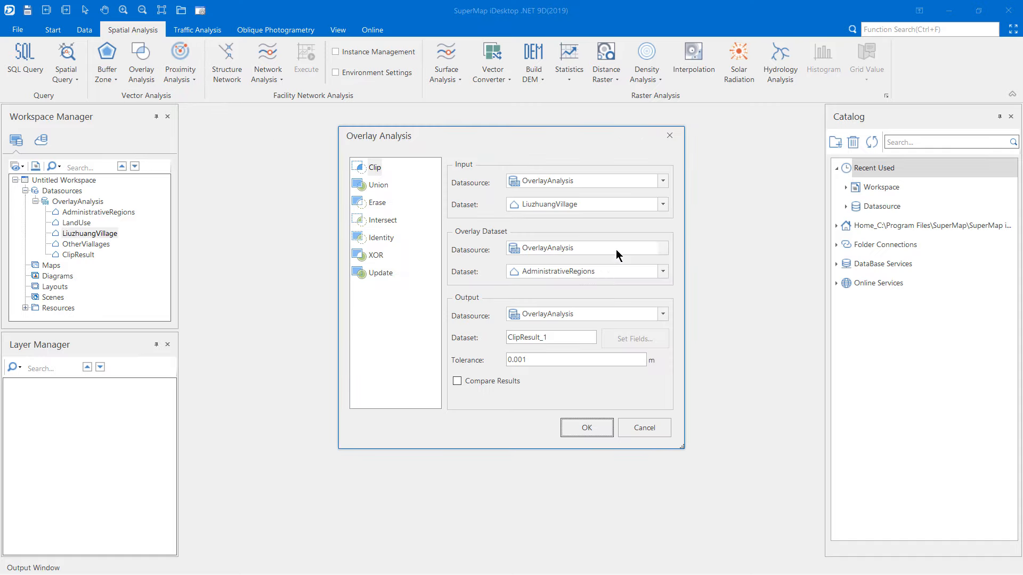
{"action": "left_click", "coordinate": [375, 169]}
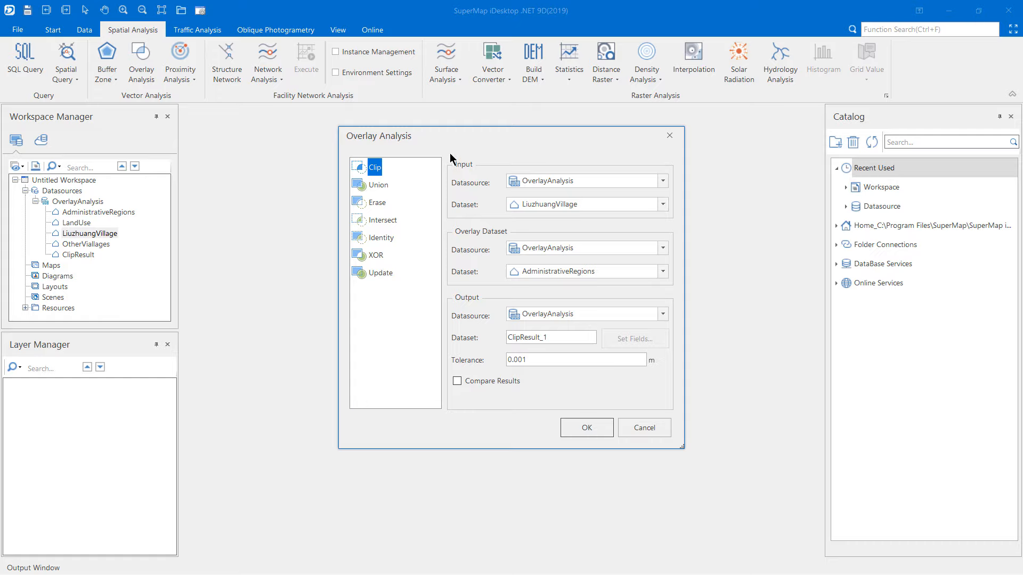
{"action": "left_click", "coordinate": [581, 204]}
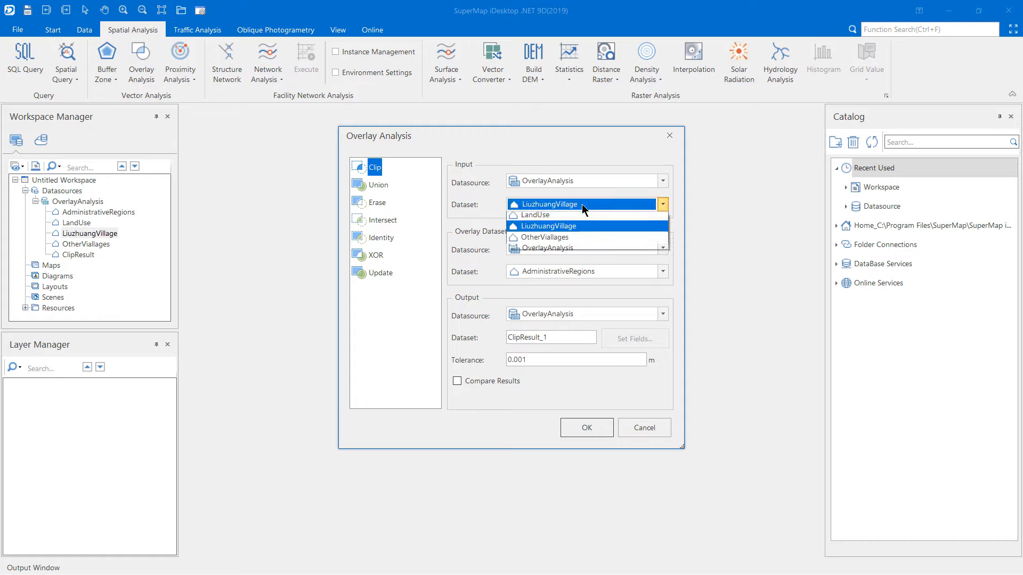
{"action": "left_click", "coordinate": [579, 229]}
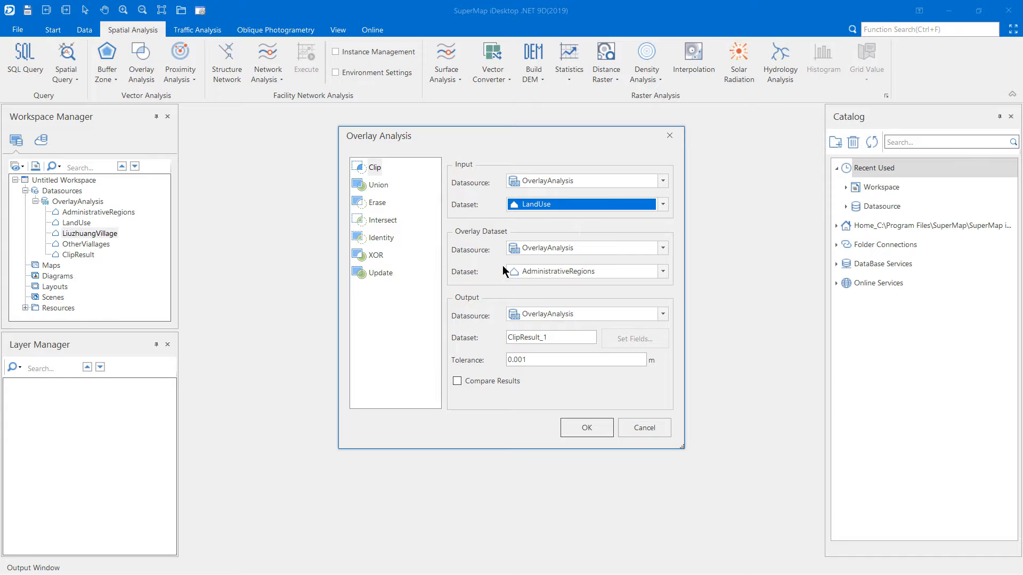
{"action": "left_click", "coordinate": [602, 268]}
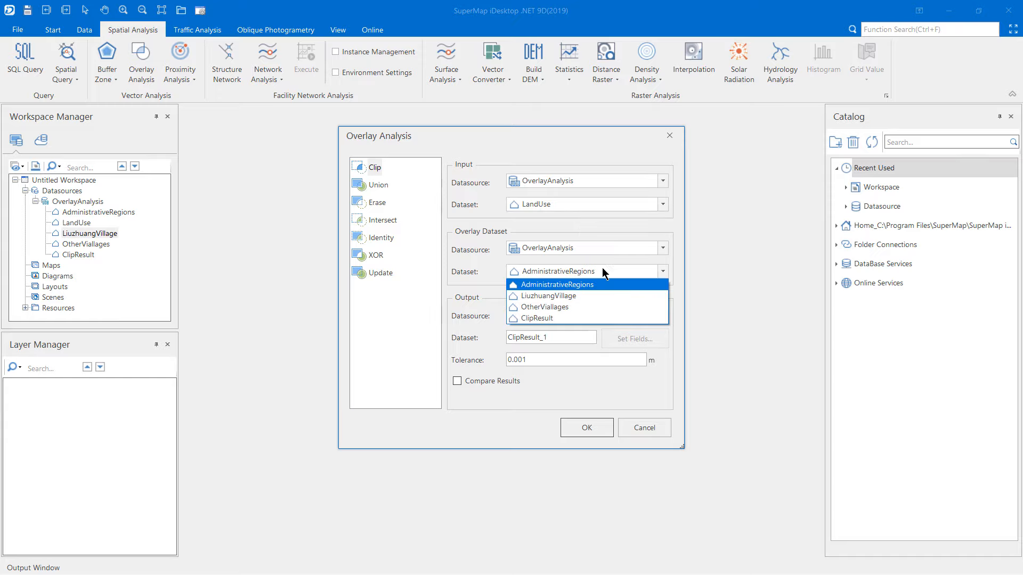
{"action": "left_click", "coordinate": [574, 299]}
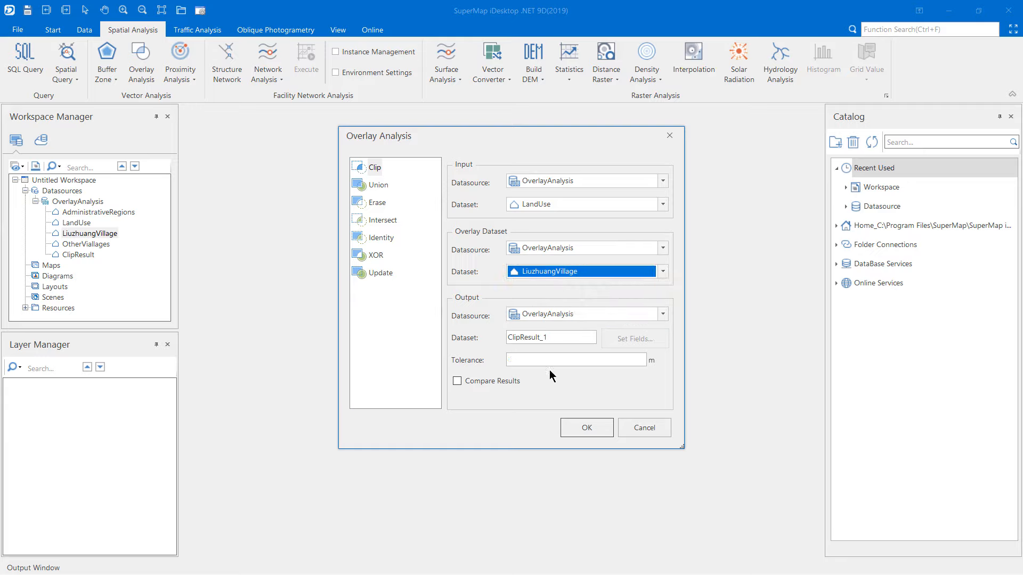
{"action": "left_click", "coordinate": [587, 430]}
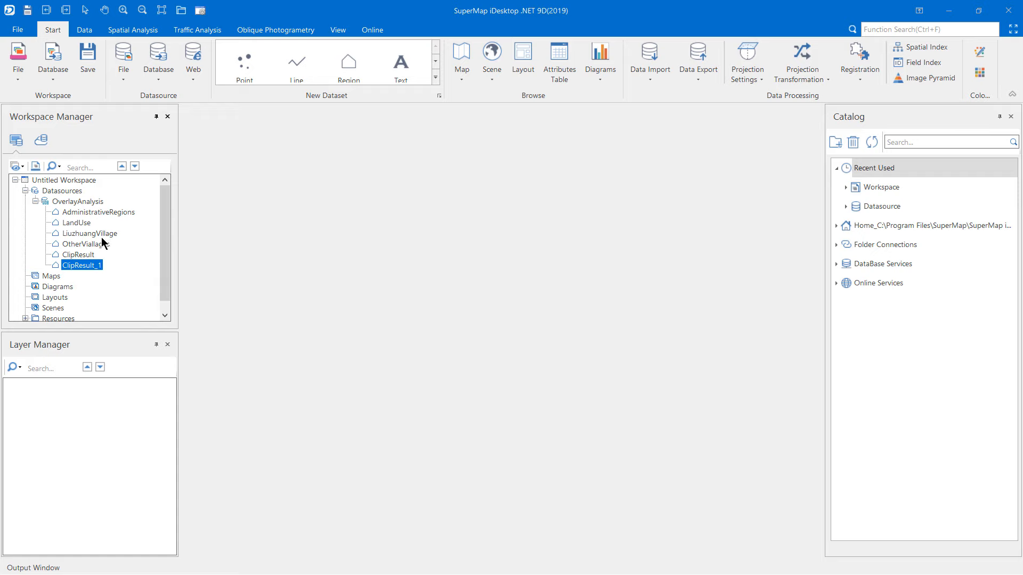
- Open the LandUse dataset in a map and add ClipResult_1 to that map
{"action": "double_click", "coordinate": [75, 224]}
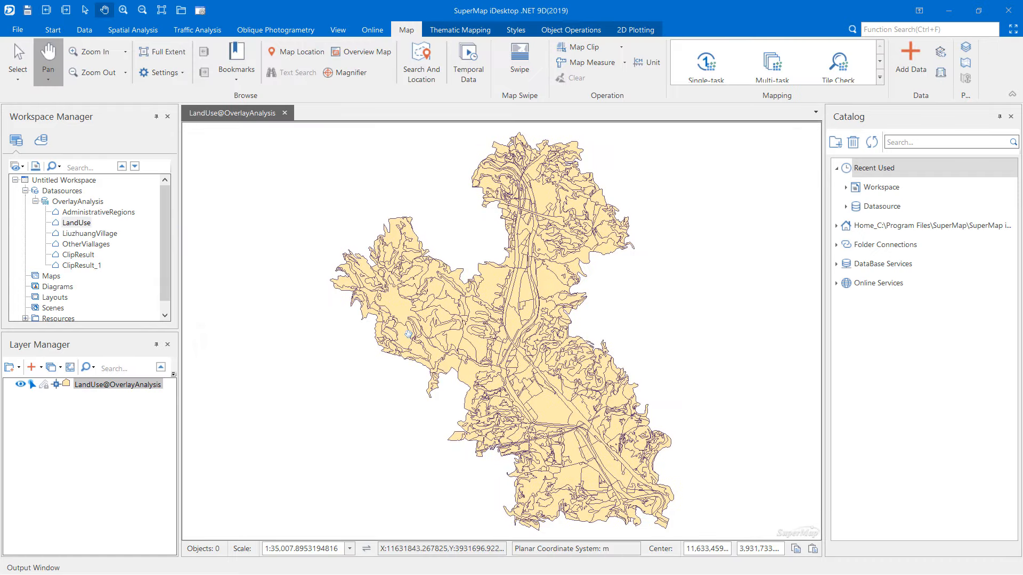
{"action": "left_click", "coordinate": [78, 265]}
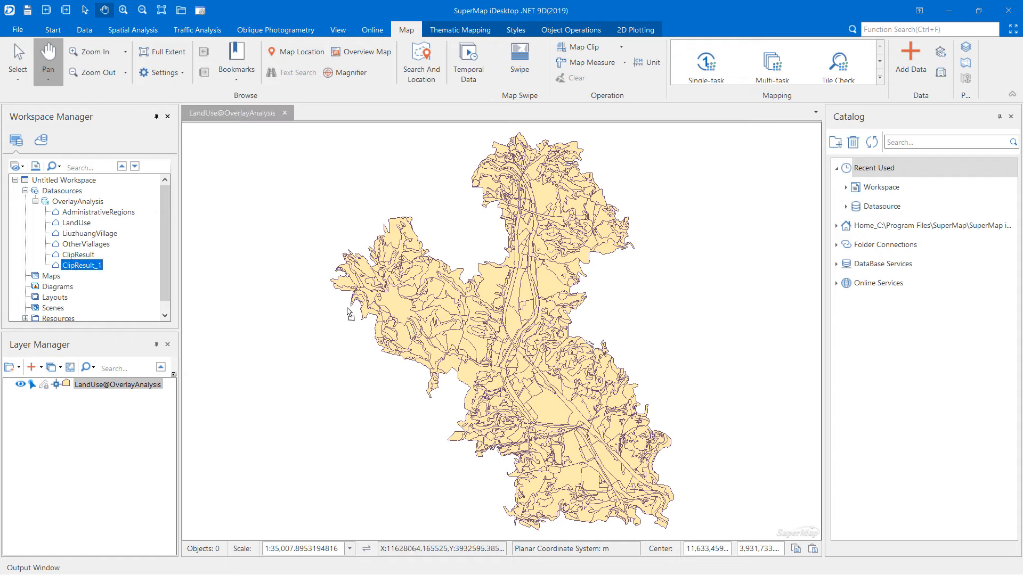
{"action": "left_click_drag", "start_coordinate": [349, 314], "coordinate": [375, 313]}
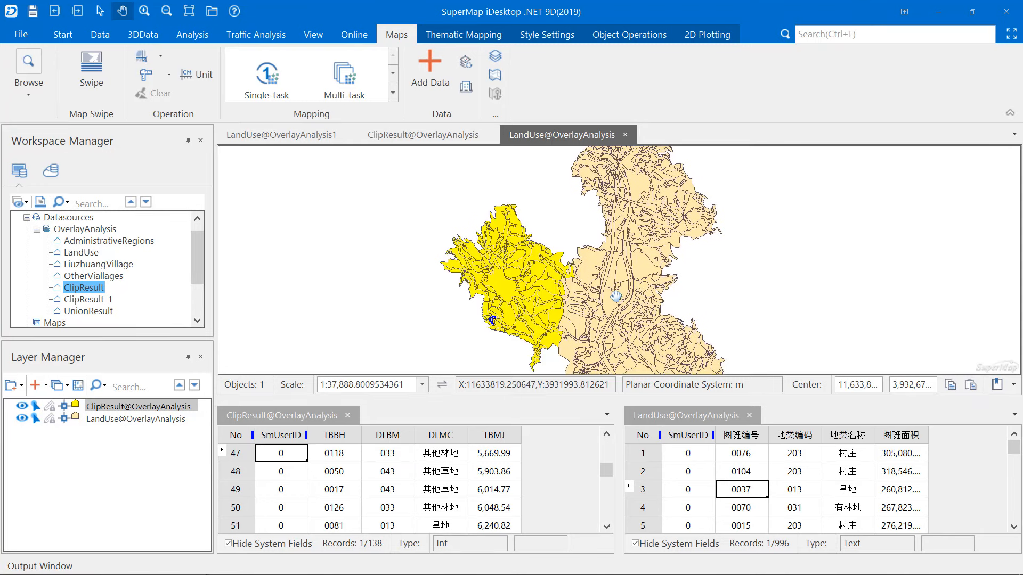
- Examine the land-use parcels of ClipResult records 42 and 44 on the map using the linked attribute table
{"action": "mouse_move", "coordinate": [617, 310]}
{"action": "left_mouse_down"}
{"action": "mouse_move", "coordinate": [607, 300]}
{"action": "mouse_move", "coordinate": [604, 316]}
{"action": "left_mouse_up"}
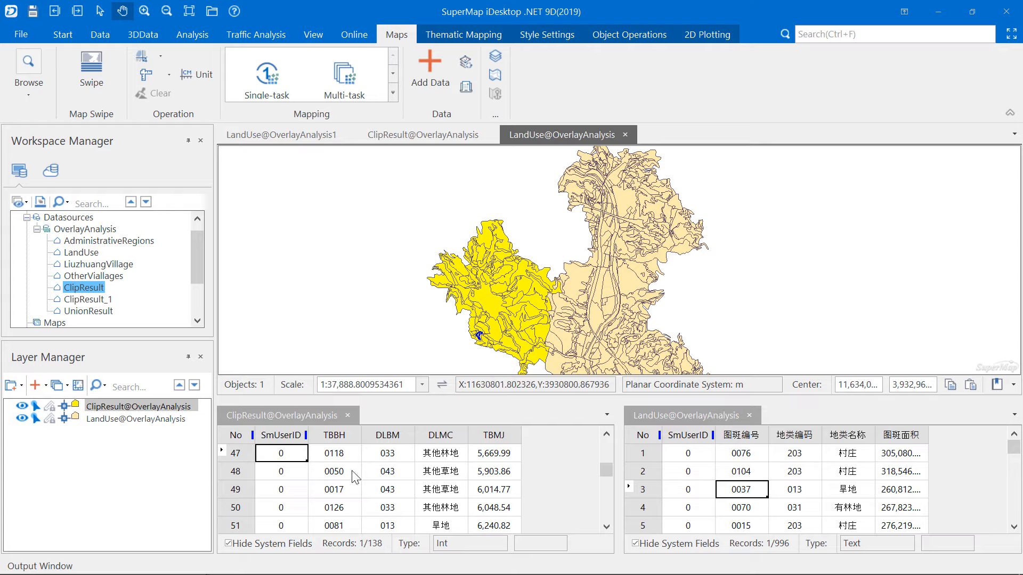
{"action": "scroll", "coordinate": [352, 477], "scroll_direction": "down", "scroll_amount": 1}
{"action": "scroll", "coordinate": [320, 464], "scroll_direction": "up", "scroll_amount": 3}
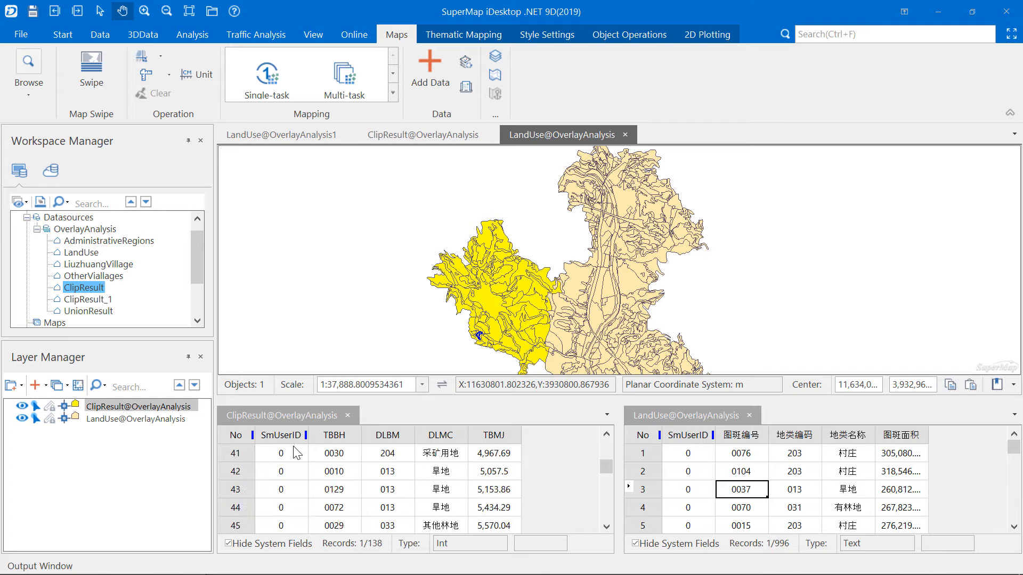
{"action": "left_click", "coordinate": [307, 471]}
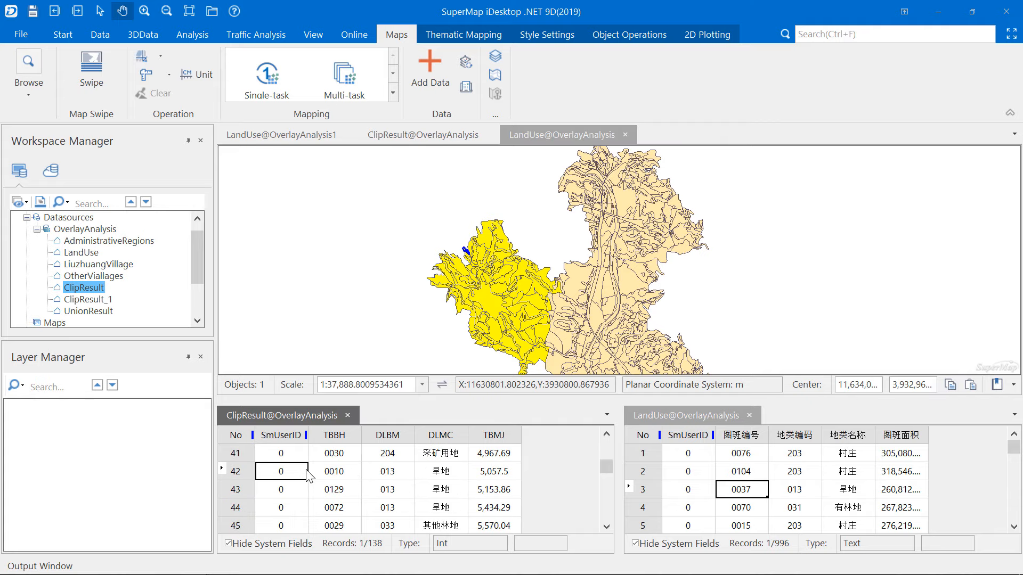
{"action": "left_click", "coordinate": [315, 472]}
{"action": "left_click", "coordinate": [328, 509]}
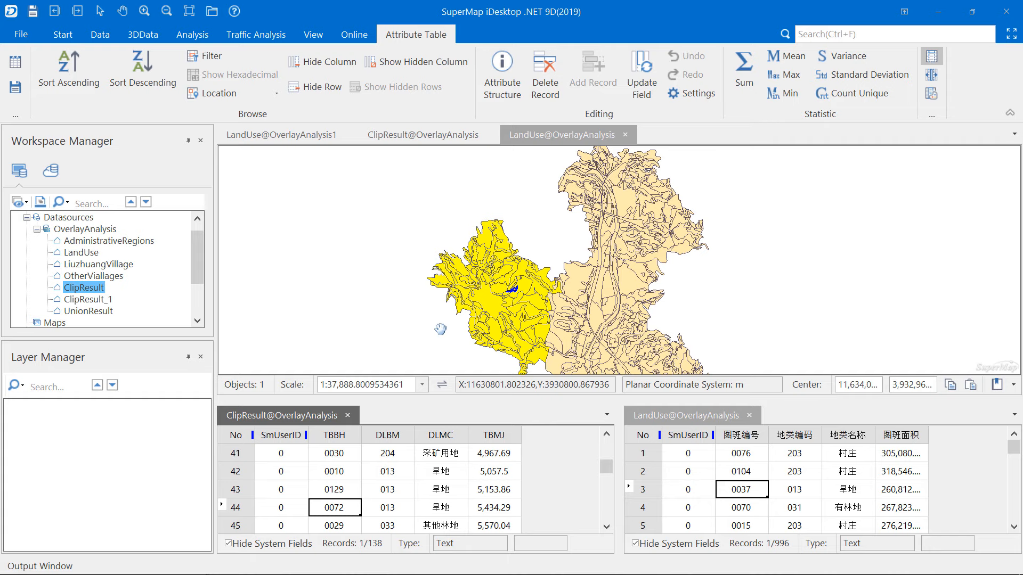
{"action": "scroll", "coordinate": [510, 275], "scroll_direction": "up", "scroll_amount": 2}
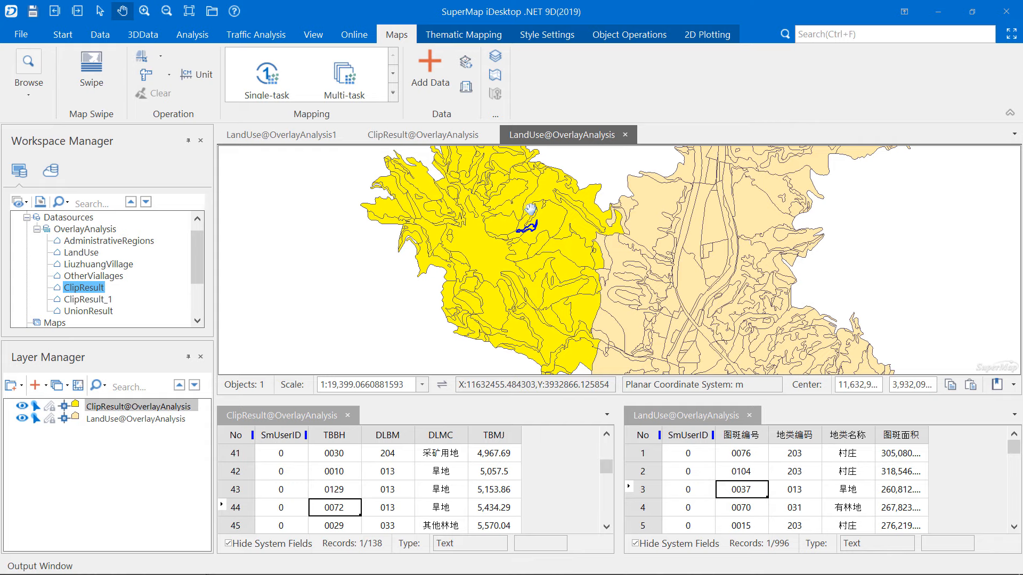
{"action": "mouse_move", "coordinate": [531, 209]}
{"action": "left_mouse_down"}
{"action": "mouse_move", "coordinate": [534, 280]}
{"action": "mouse_move", "coordinate": [515, 220]}
{"action": "left_mouse_up"}
- Locate the parcels of ClipResult records 55 and 56 on the map and view them within the whole clipped area
{"action": "scroll", "coordinate": [341, 506], "scroll_direction": "down", "scroll_amount": 4}
{"action": "left_click", "coordinate": [341, 507]}
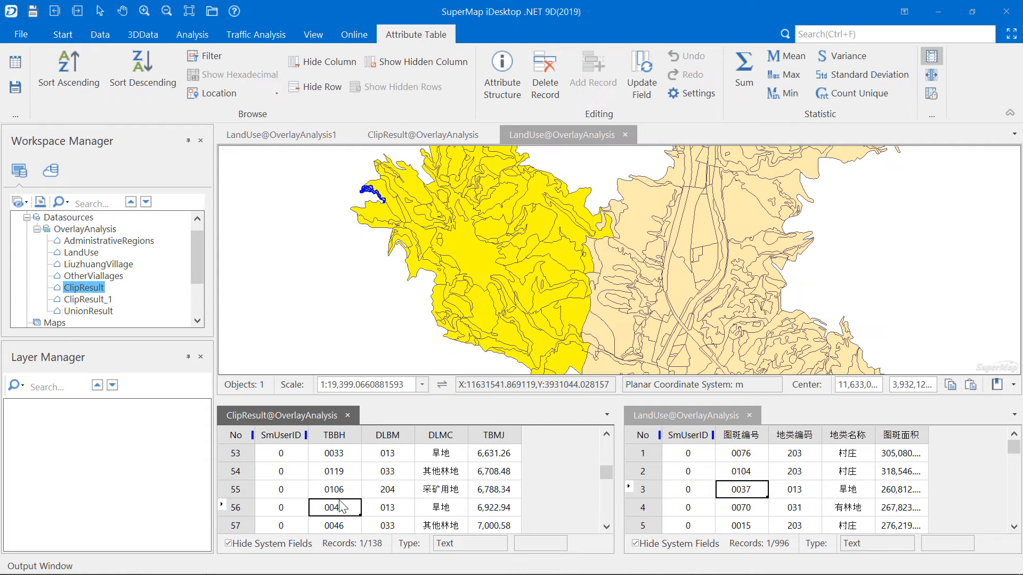
{"action": "left_click", "coordinate": [356, 491]}
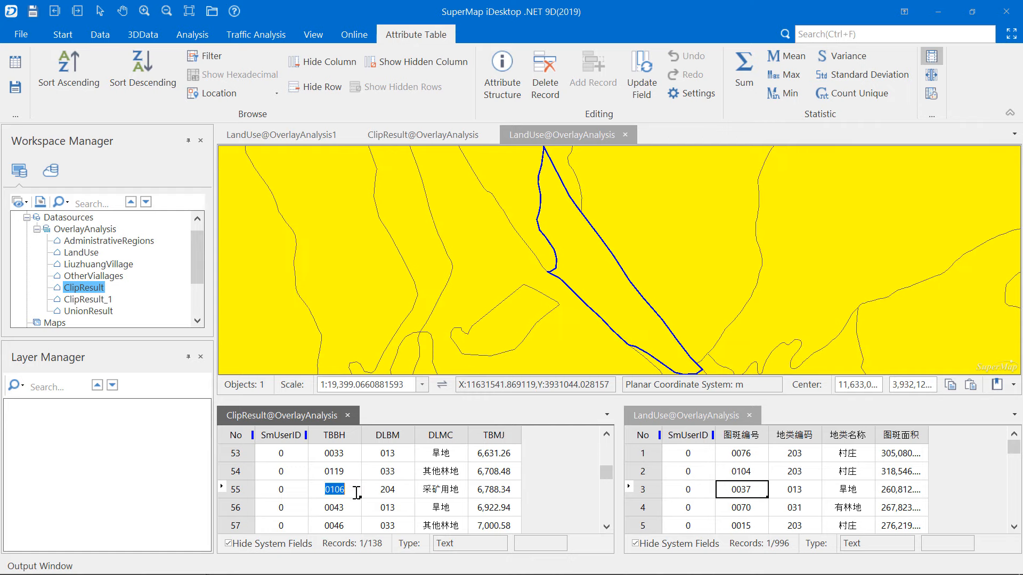
{"action": "left_click", "coordinate": [354, 508]}
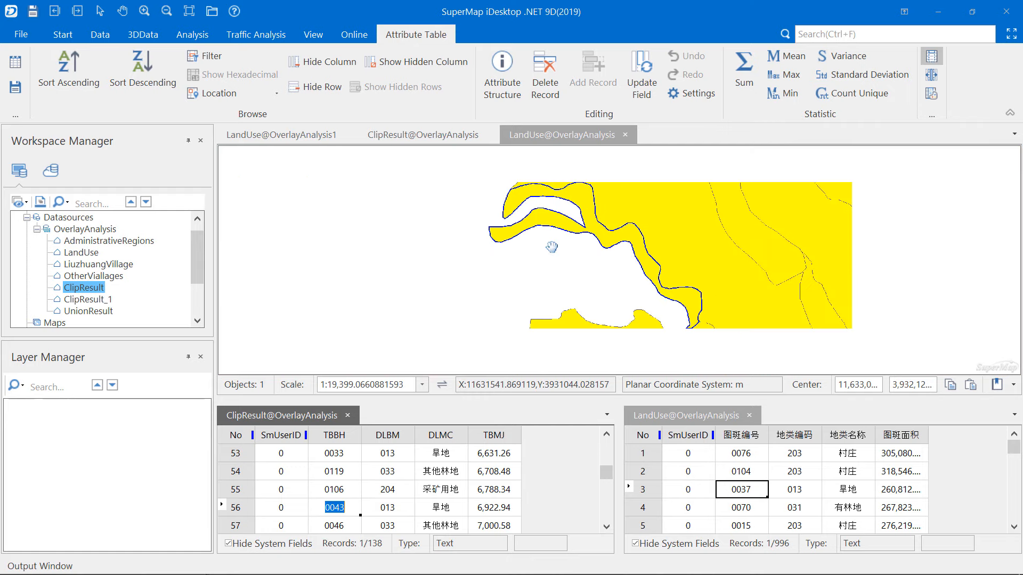
{"action": "scroll", "coordinate": [551, 247], "scroll_direction": "down", "scroll_amount": 5}
{"action": "left_click_drag", "start_coordinate": [661, 240], "coordinate": [470, 259]}
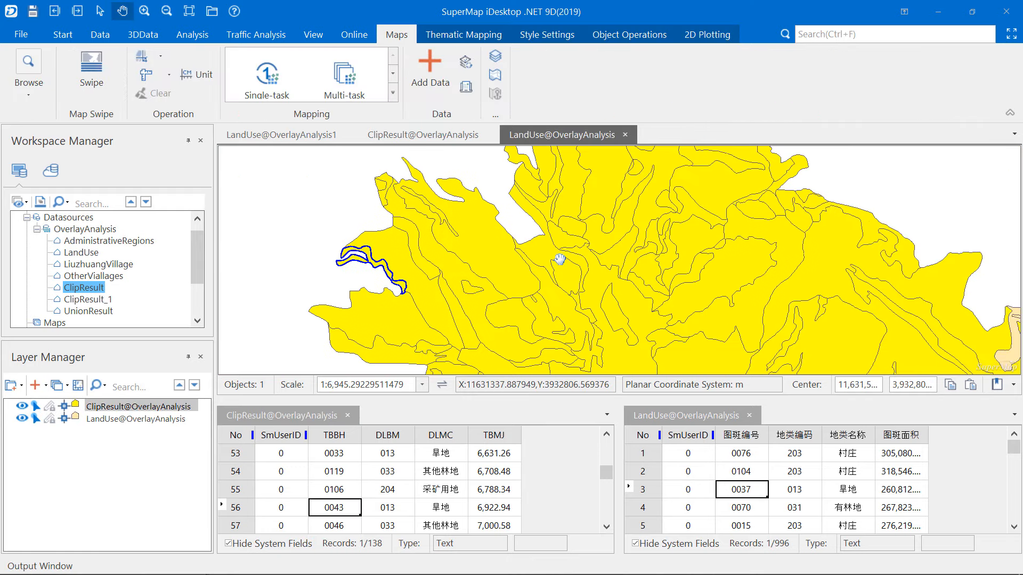
{"action": "scroll", "coordinate": [560, 259], "scroll_direction": "down", "scroll_amount": 5}
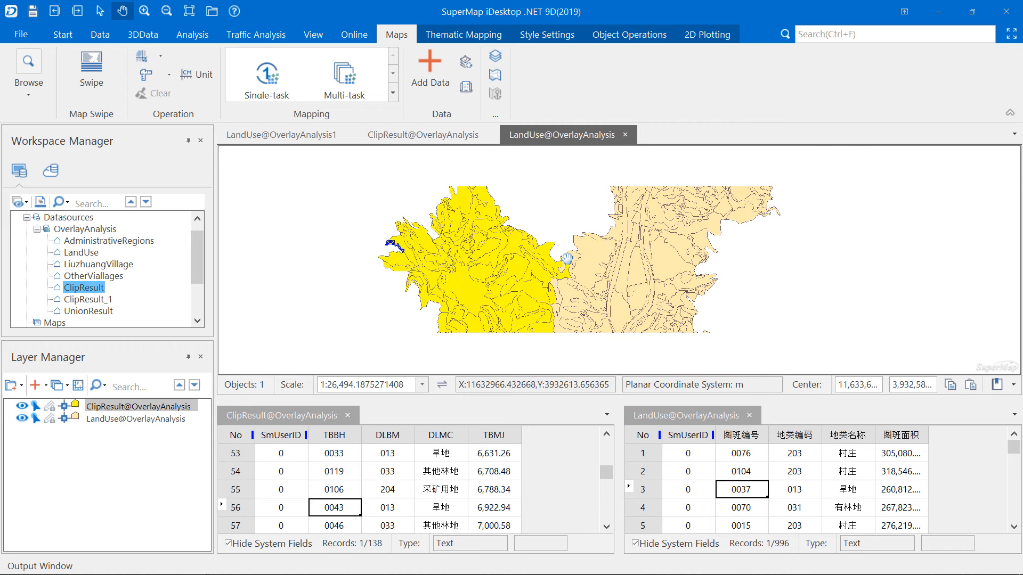
{"action": "scroll", "coordinate": [566, 259], "scroll_direction": "down", "scroll_amount": 1}
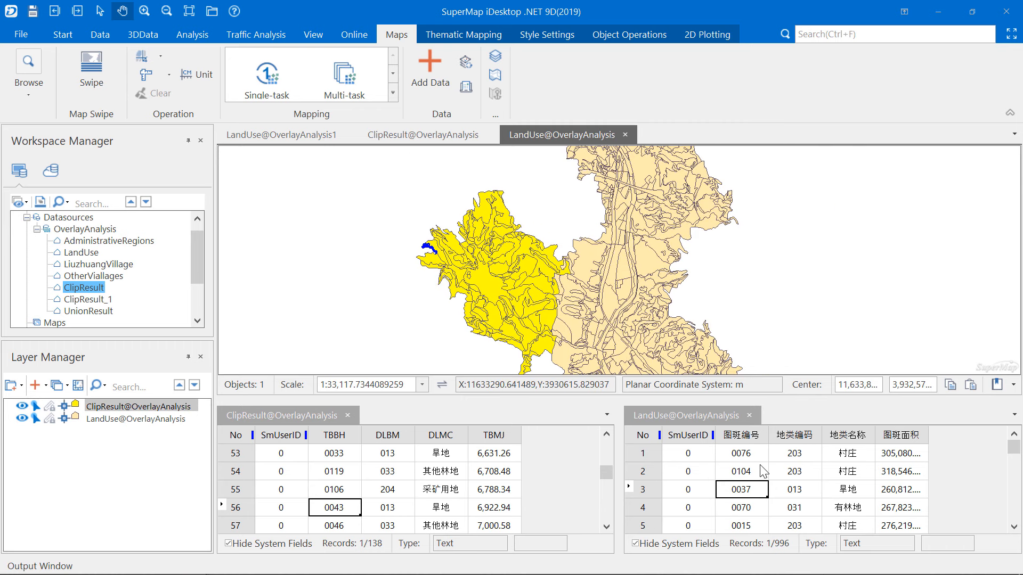
- Examine where the first three records of the LandUse attribute table lie on the map relative to the clipped area
{"action": "left_click", "coordinate": [758, 466]}
{"action": "left_click", "coordinate": [752, 456]}
{"action": "left_click", "coordinate": [742, 496]}
{"action": "left_click", "coordinate": [744, 472]}
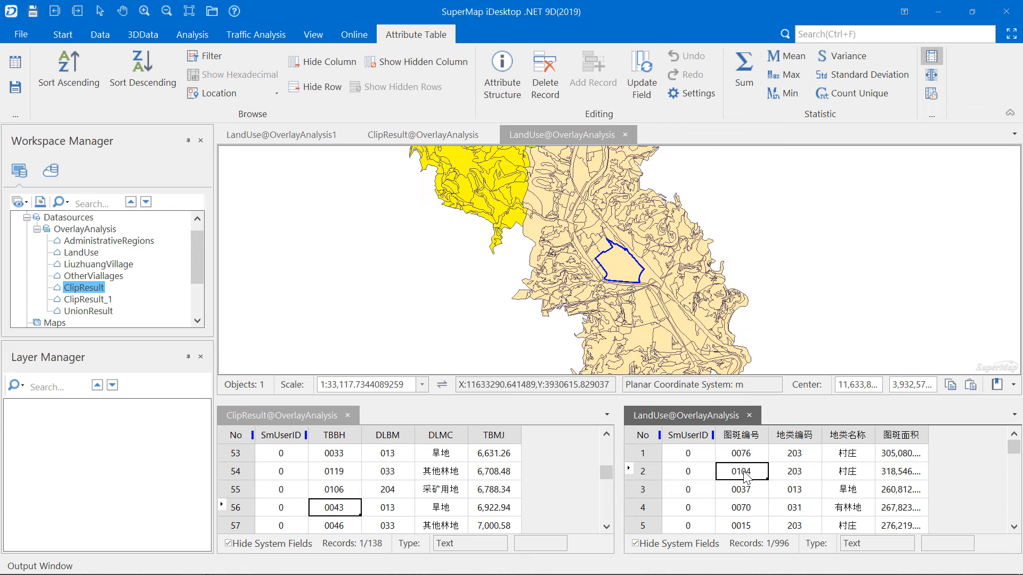
{"action": "left_click", "coordinate": [749, 457]}
{"action": "left_click", "coordinate": [739, 469]}
{"action": "left_click", "coordinate": [746, 487]}
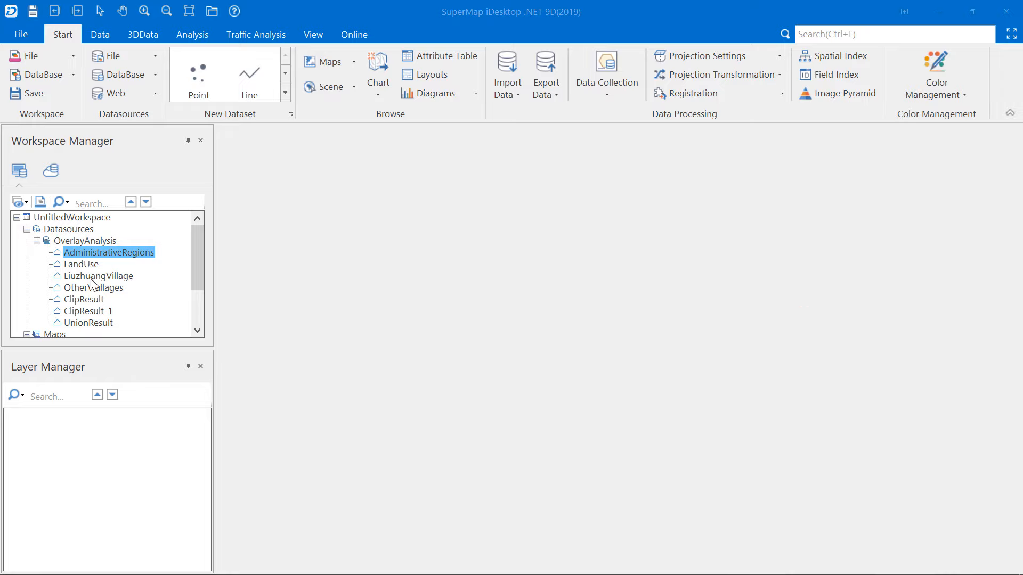
- Open the LandUse dataset in a new map window
{"action": "left_click", "coordinate": [78, 265]}
{"action": "left_click_drag", "start_coordinate": [92, 265], "coordinate": [342, 288]}
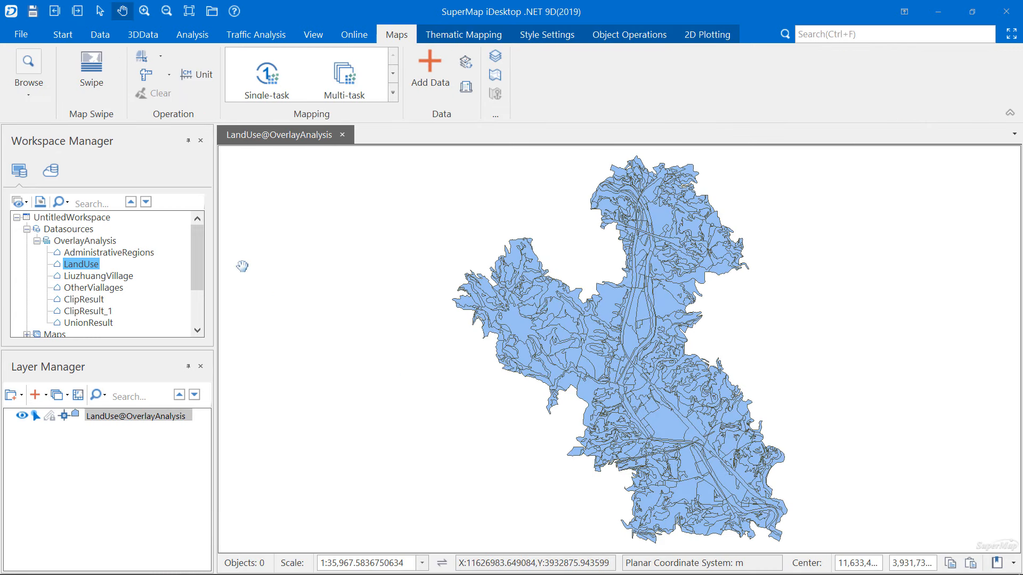
- Open the AdministrativeRegions dataset in a new map window and browse its layer's associated attribute table
{"action": "left_click", "coordinate": [94, 256]}
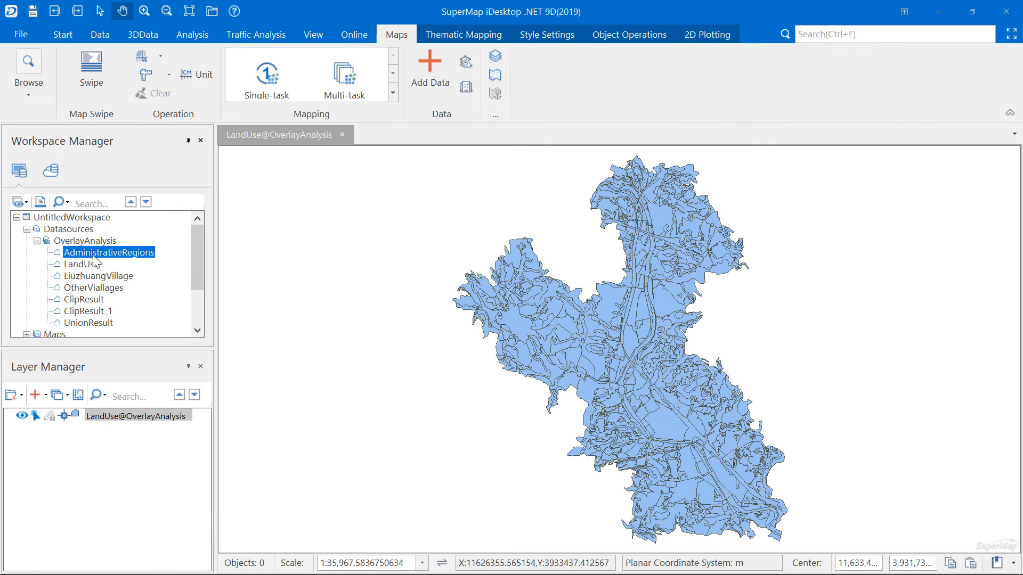
{"action": "double_click", "coordinate": [142, 254]}
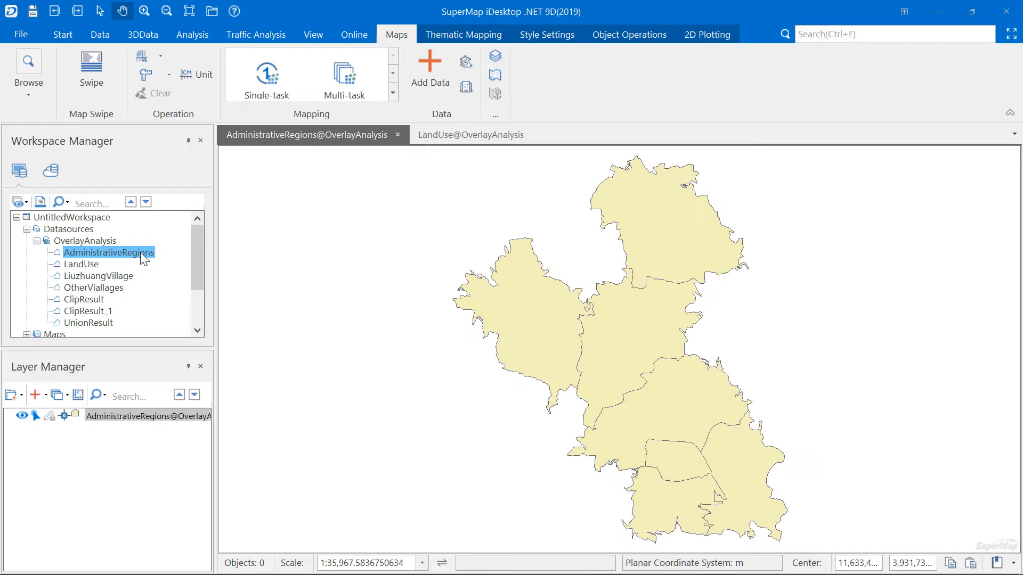
{"action": "right_click", "coordinate": [121, 421]}
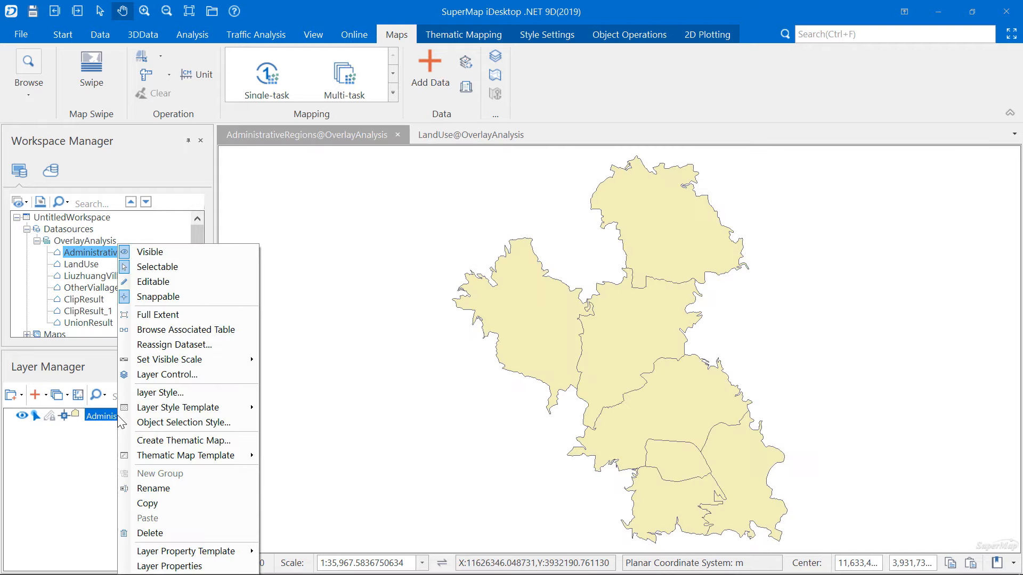
{"action": "left_click", "coordinate": [208, 328]}
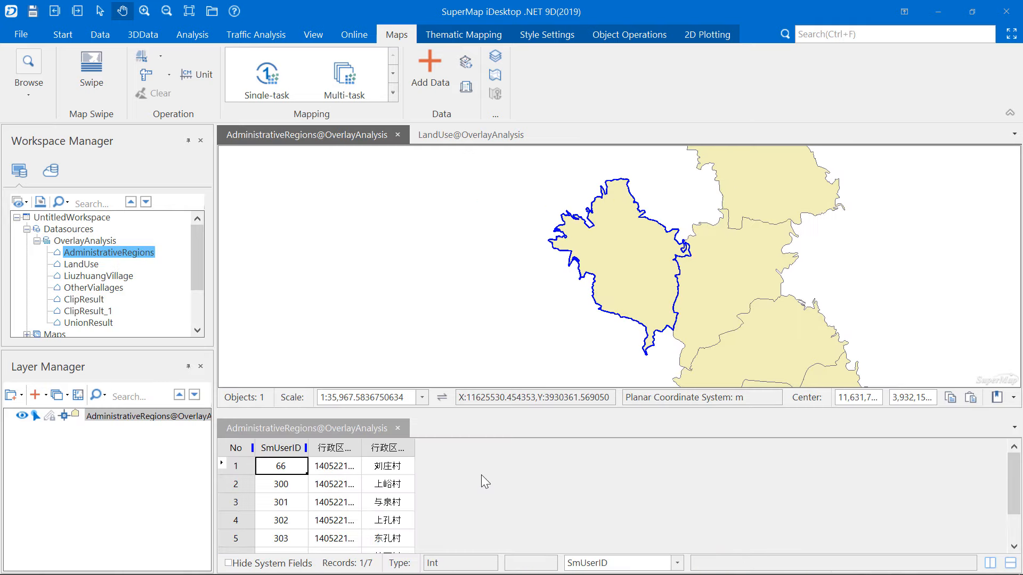
- Switch to the LandUse map and browse its layer's associated attribute table
{"action": "left_click", "coordinate": [459, 132]}
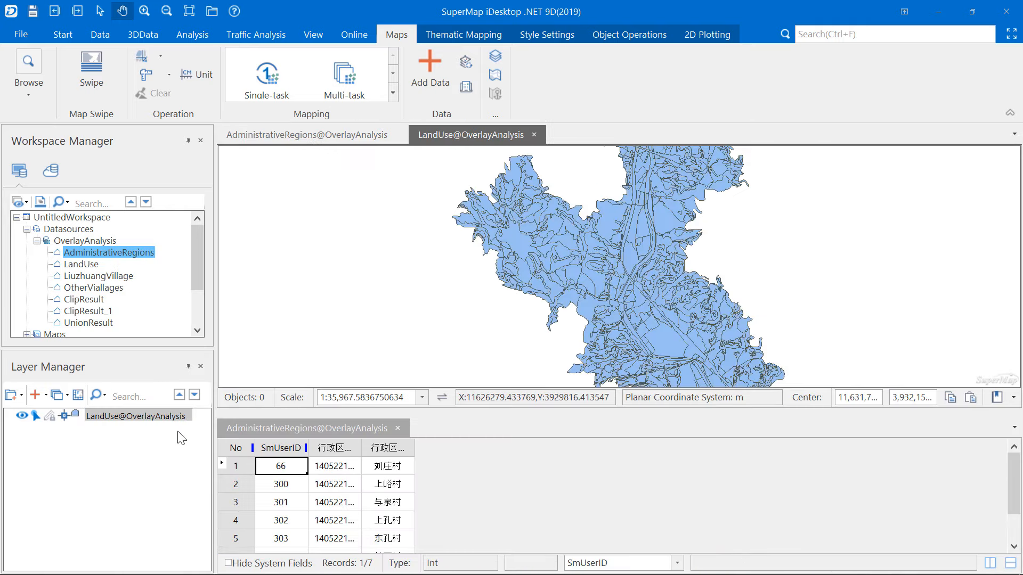
{"action": "right_click", "coordinate": [154, 417]}
{"action": "left_click", "coordinate": [208, 328]}
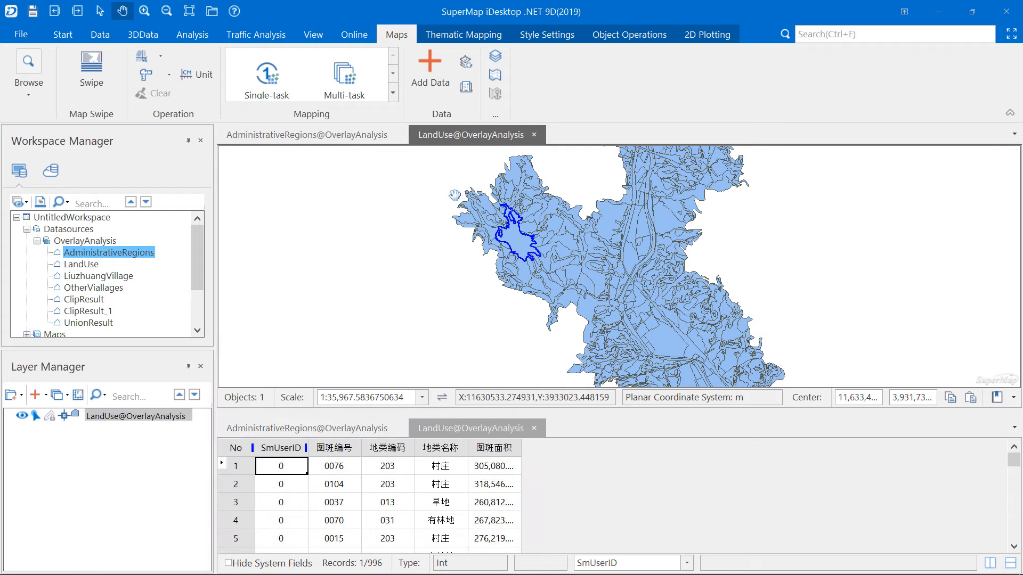
- Compare the records and attribute fields of the AdministrativeRegions and LandUse tables
{"action": "left_click", "coordinate": [315, 426]}
{"action": "left_click", "coordinate": [281, 132]}
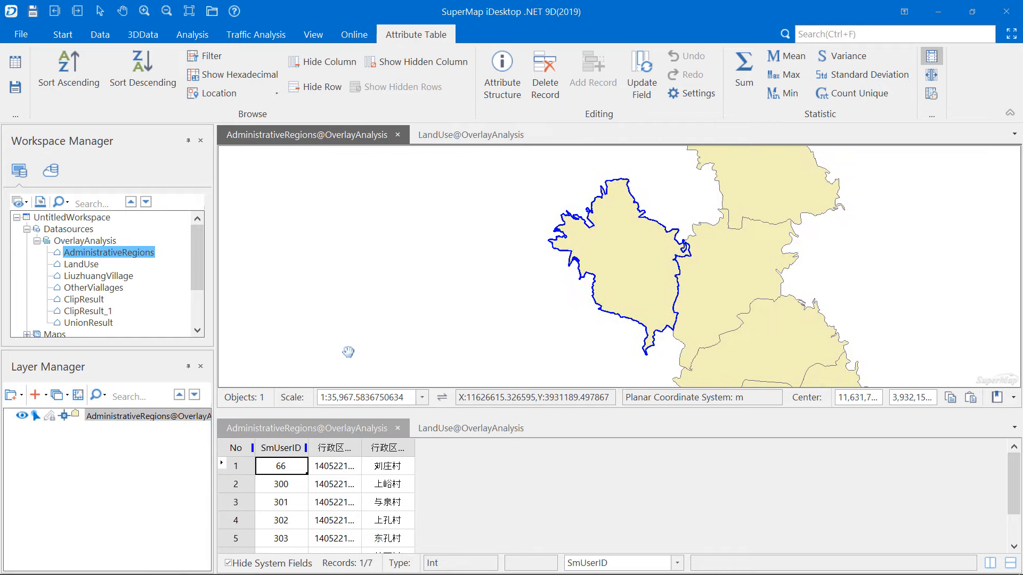
{"action": "left_click", "coordinate": [291, 482]}
{"action": "left_click", "coordinate": [283, 519]}
{"action": "scroll", "coordinate": [321, 487], "scroll_direction": "down", "scroll_amount": 1}
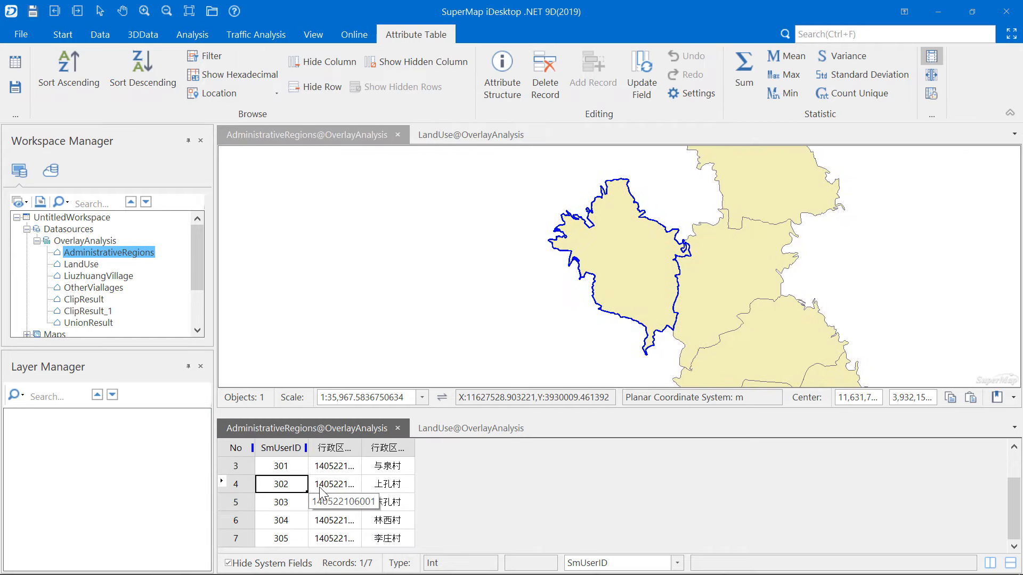
{"action": "left_click", "coordinate": [469, 428]}
{"action": "left_click", "coordinate": [336, 502]}
{"action": "left_click", "coordinate": [341, 520]}
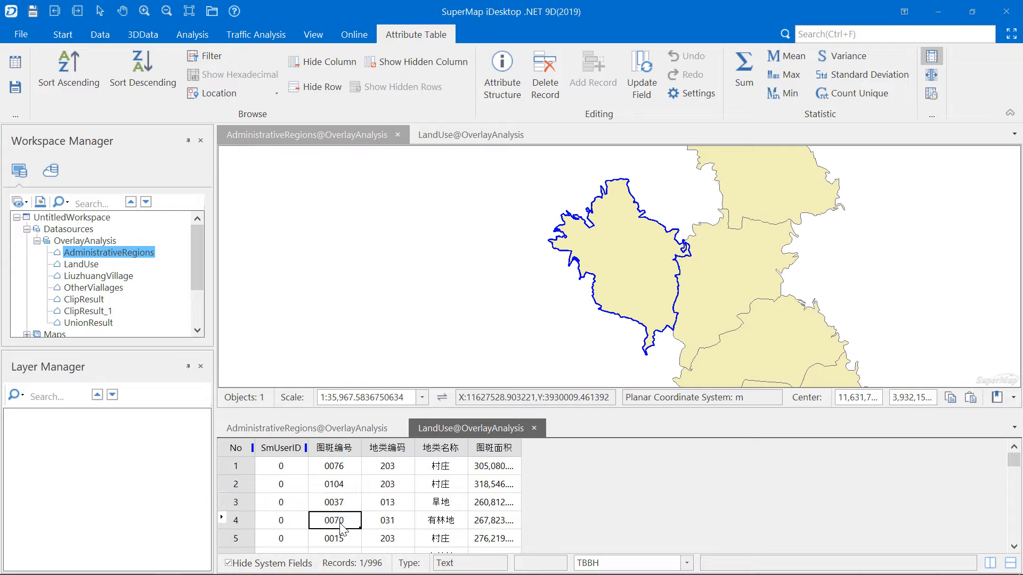
{"action": "left_click", "coordinate": [367, 429]}
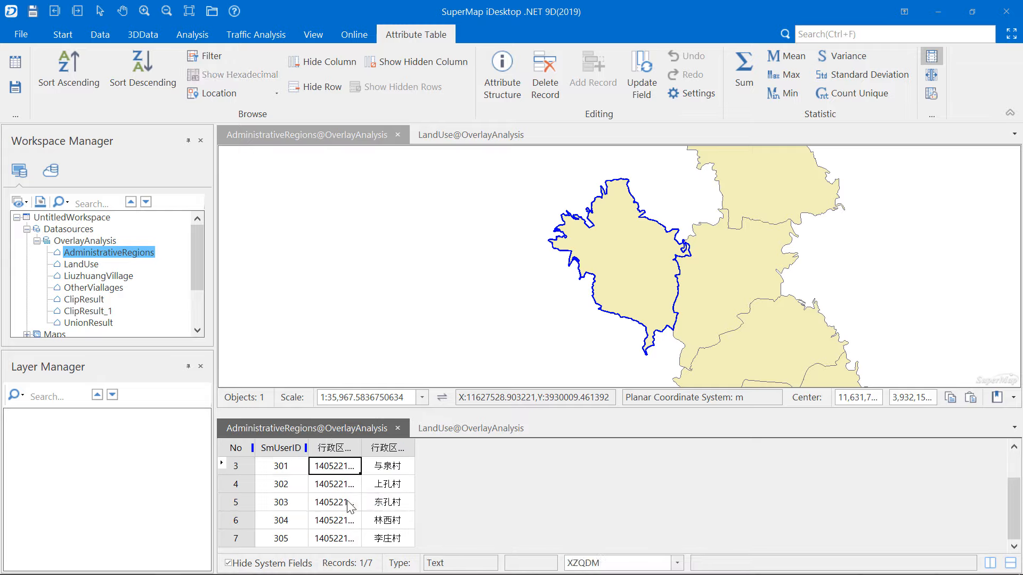
{"action": "left_click", "coordinate": [341, 486]}
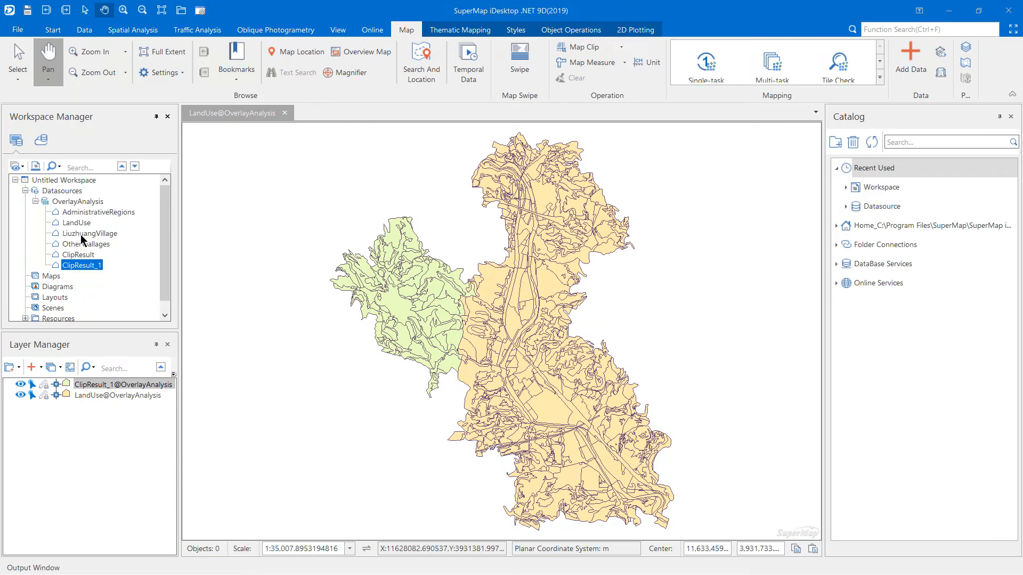
- Set up a Union overlay analysis with AdministrativeRegions as the input dataset and LandUse as the overlay dataset
{"action": "left_click", "coordinate": [127, 31]}
{"action": "left_click", "coordinate": [142, 53]}
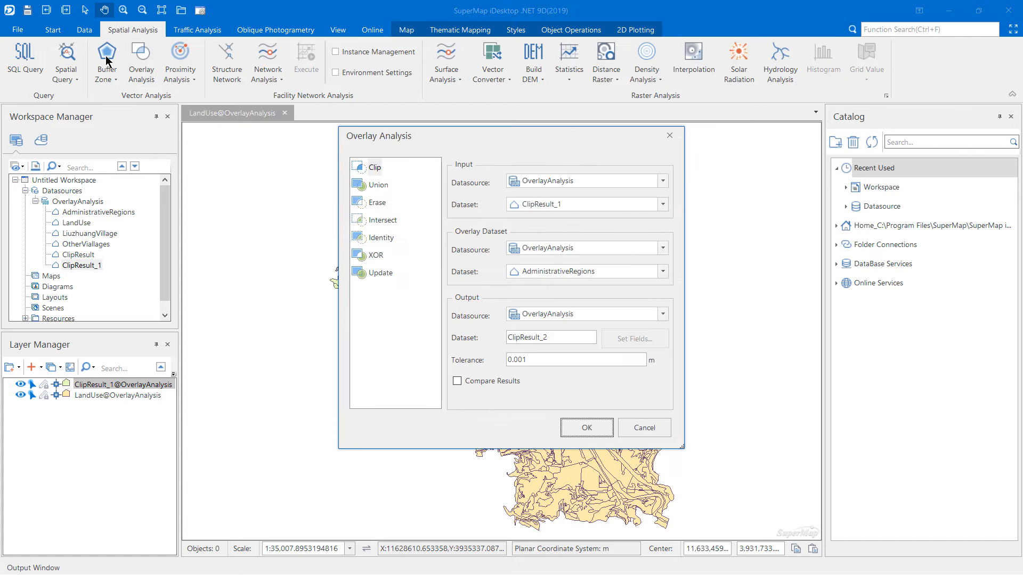
{"action": "left_click", "coordinate": [377, 187]}
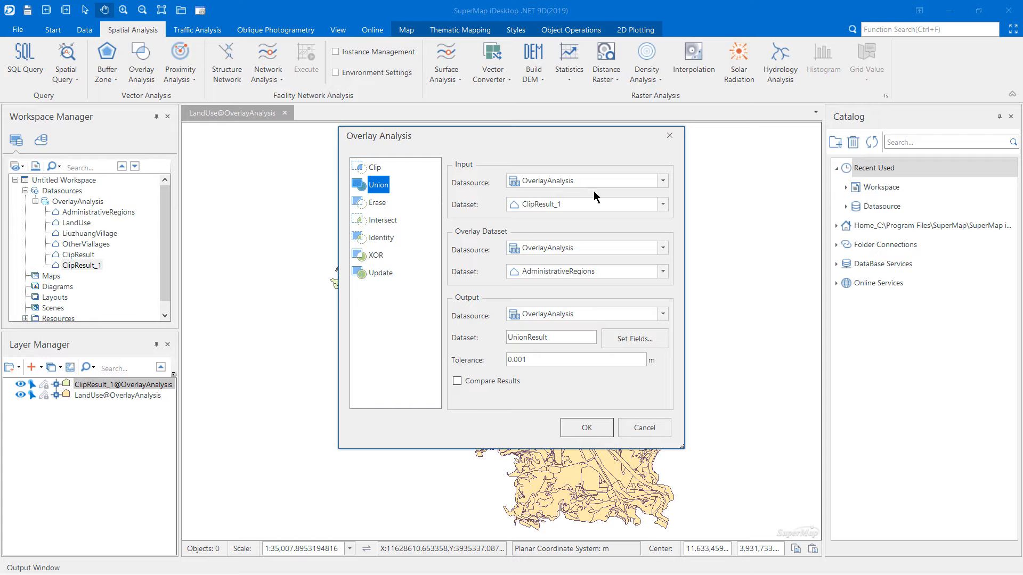
{"action": "left_click", "coordinate": [552, 211]}
{"action": "left_click", "coordinate": [582, 224]}
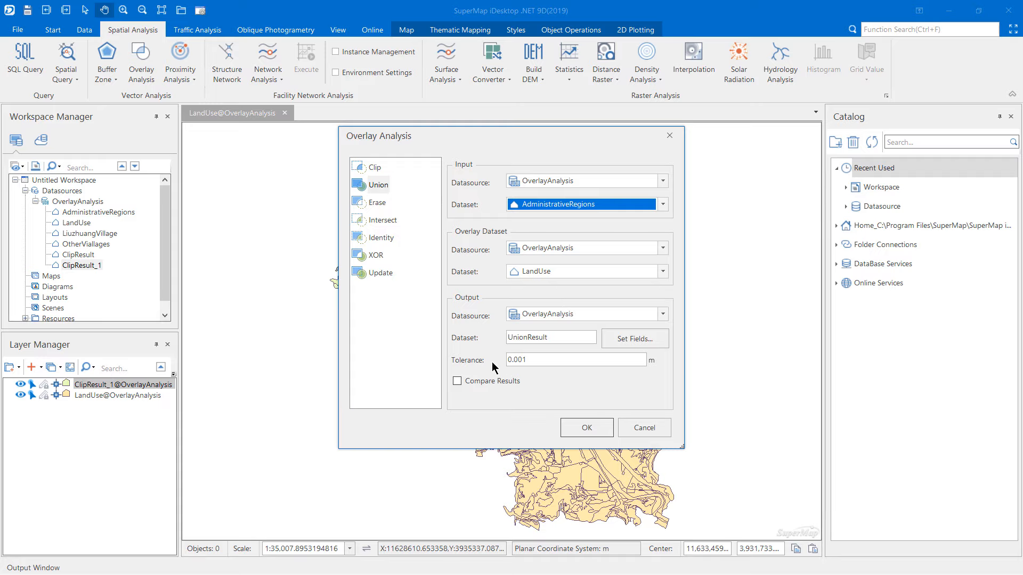
- Run the Union into UnionResult, keeping all source fields and all overlay dataset fields in the output
{"action": "left_click", "coordinate": [635, 337]}
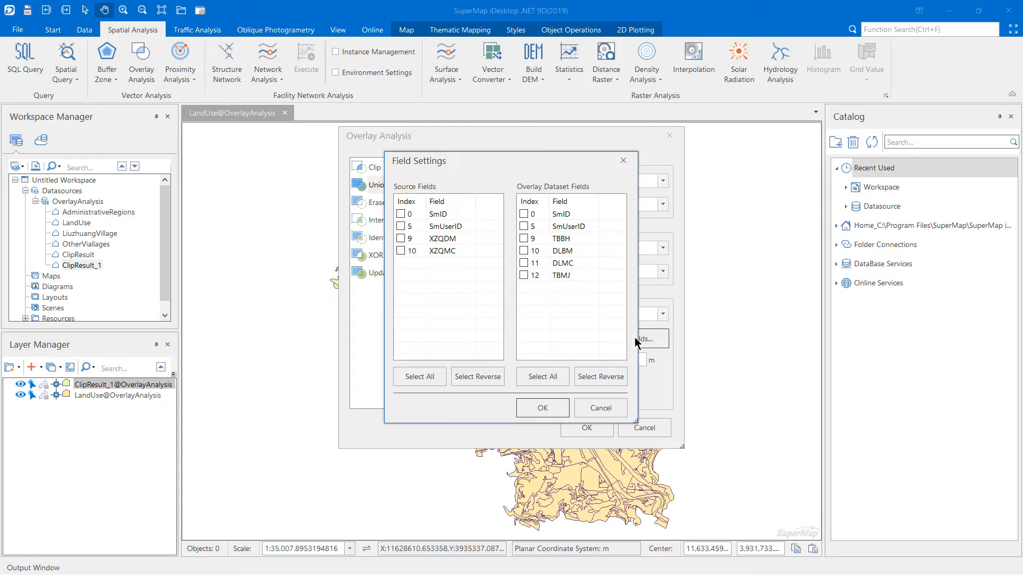
{"action": "left_click_drag", "start_coordinate": [479, 159], "coordinate": [788, 158]}
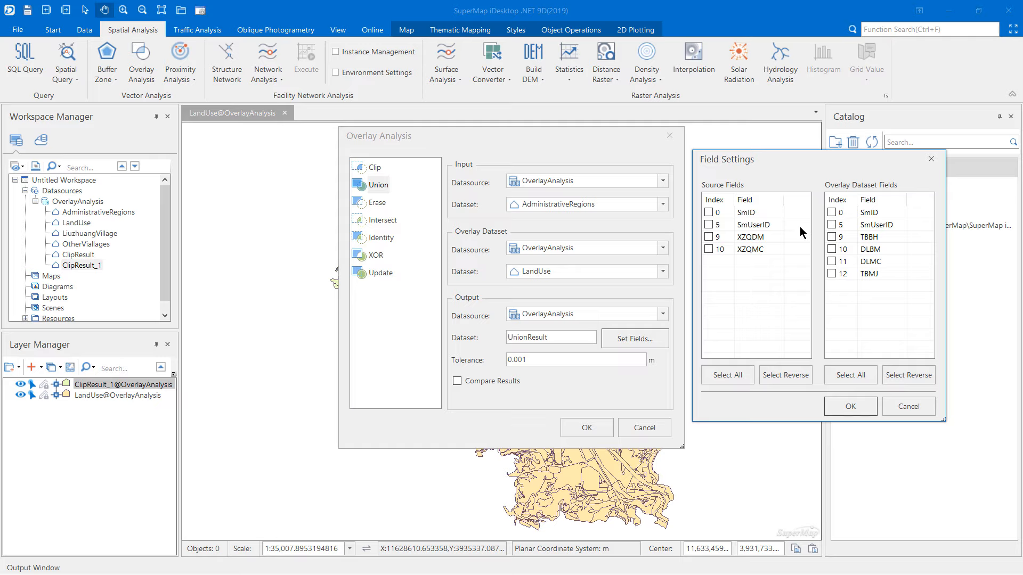
{"action": "left_click", "coordinate": [849, 368]}
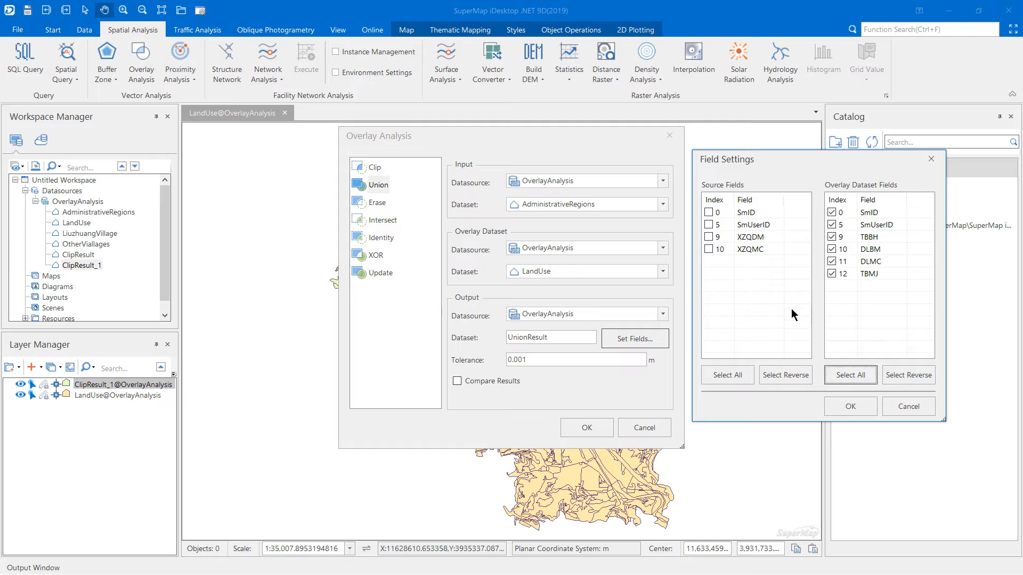
{"action": "left_click", "coordinate": [727, 375]}
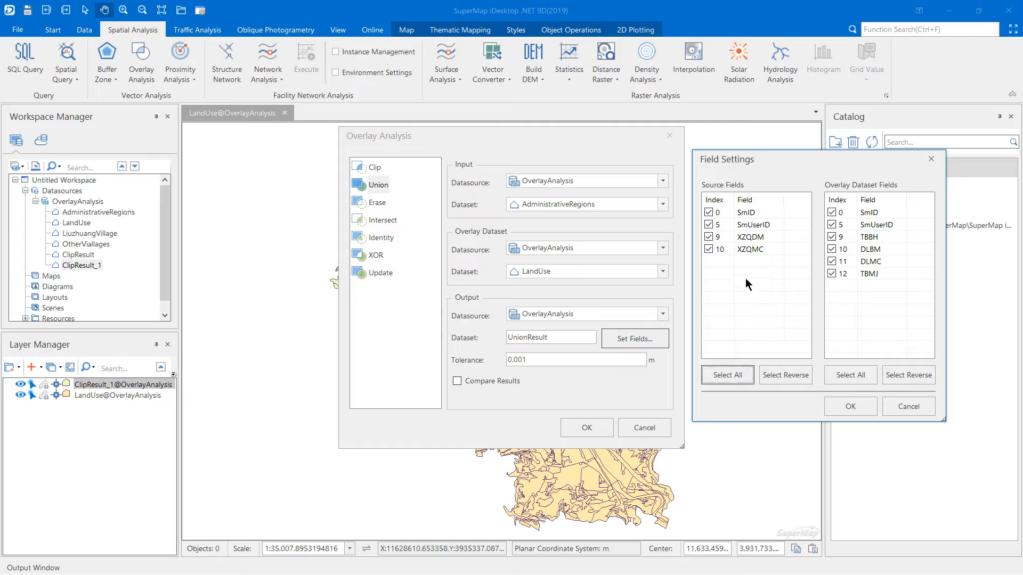
{"action": "left_click", "coordinate": [851, 407]}
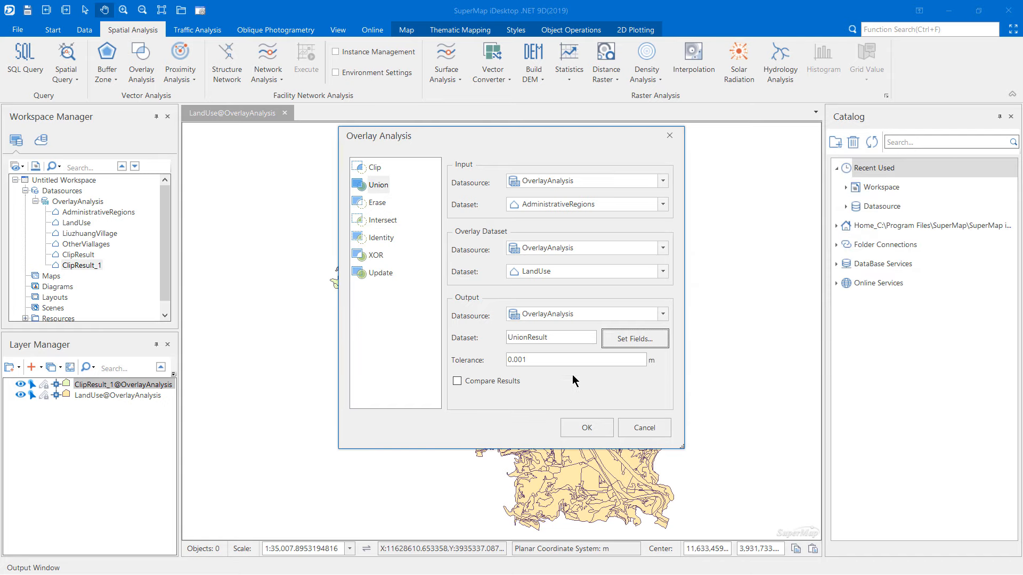
{"action": "left_click", "coordinate": [587, 428]}
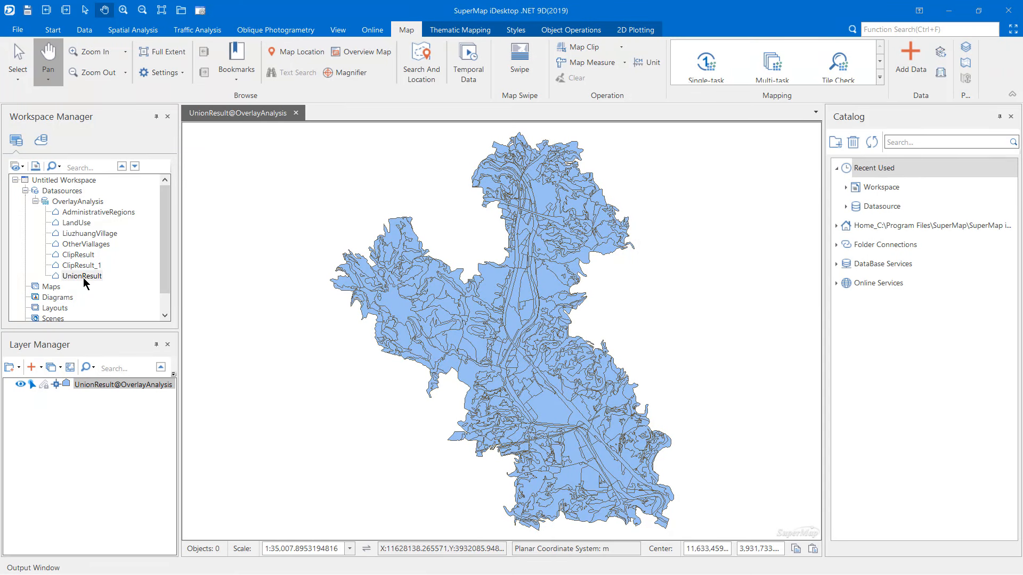
- Browse the attribute table of the UnionResult dataset, including its joined fields
{"action": "right_click", "coordinate": [83, 277]}
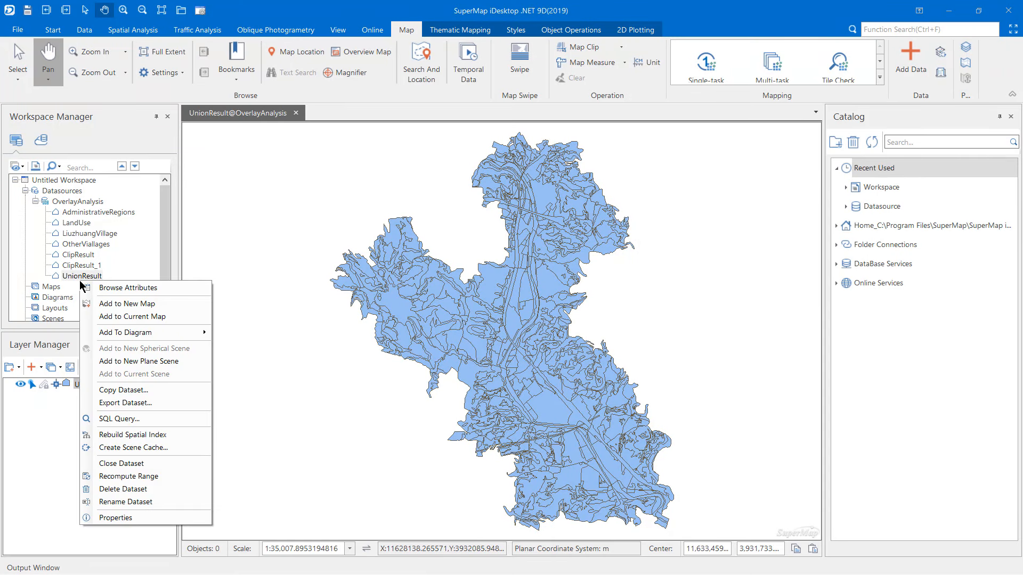
{"action": "left_click", "coordinate": [172, 291]}
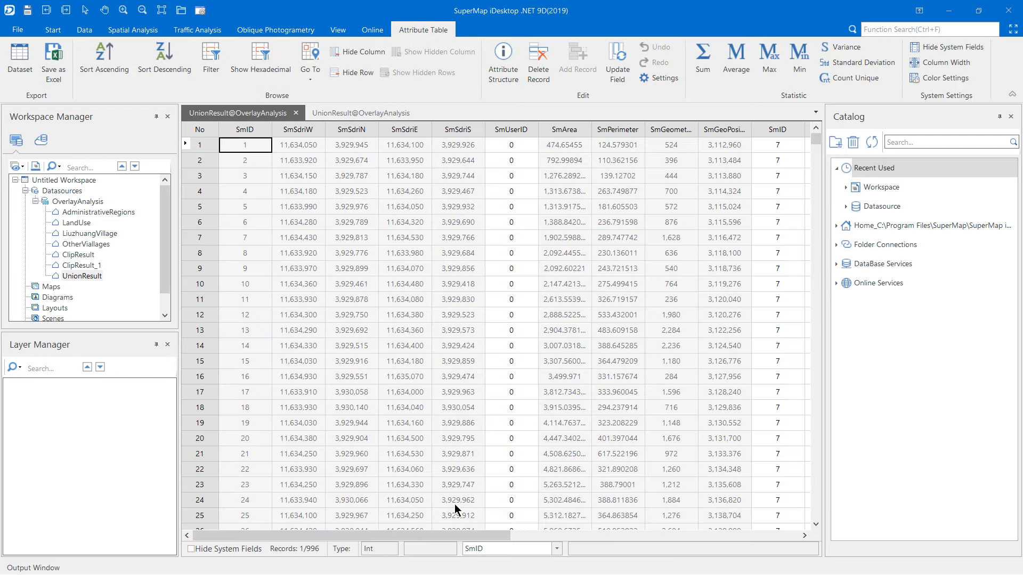
{"action": "mouse_move", "coordinate": [419, 535]}
{"action": "left_mouse_down"}
{"action": "mouse_move", "coordinate": [593, 533]}
{"action": "mouse_move", "coordinate": [430, 533]}
{"action": "left_mouse_up"}
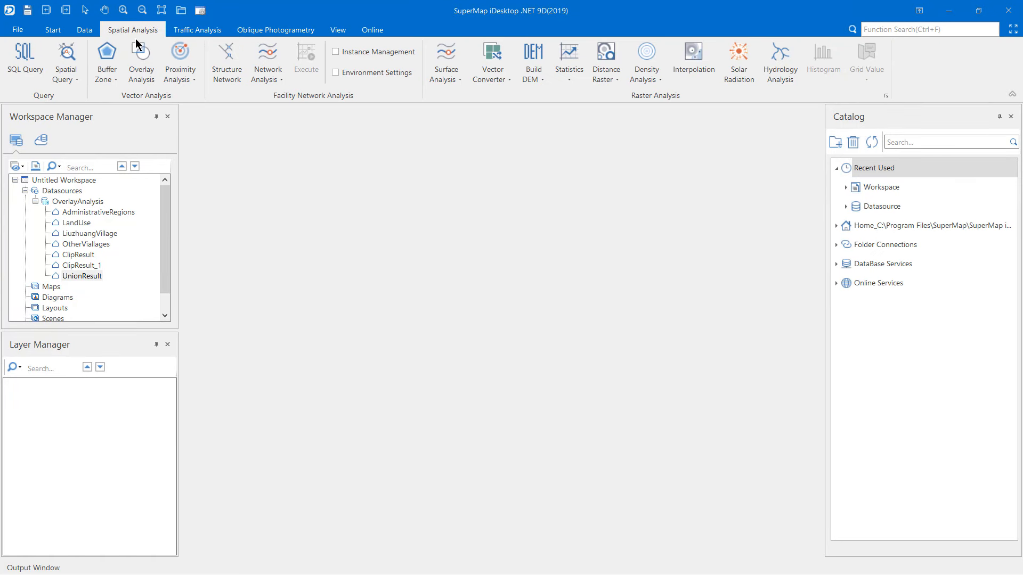
- Set up an Intersect overlay analysis with LandUse as the input dataset and LiuzhuangVillage as the overlay dataset
{"action": "left_click", "coordinate": [140, 53]}
{"action": "left_click", "coordinate": [377, 223]}
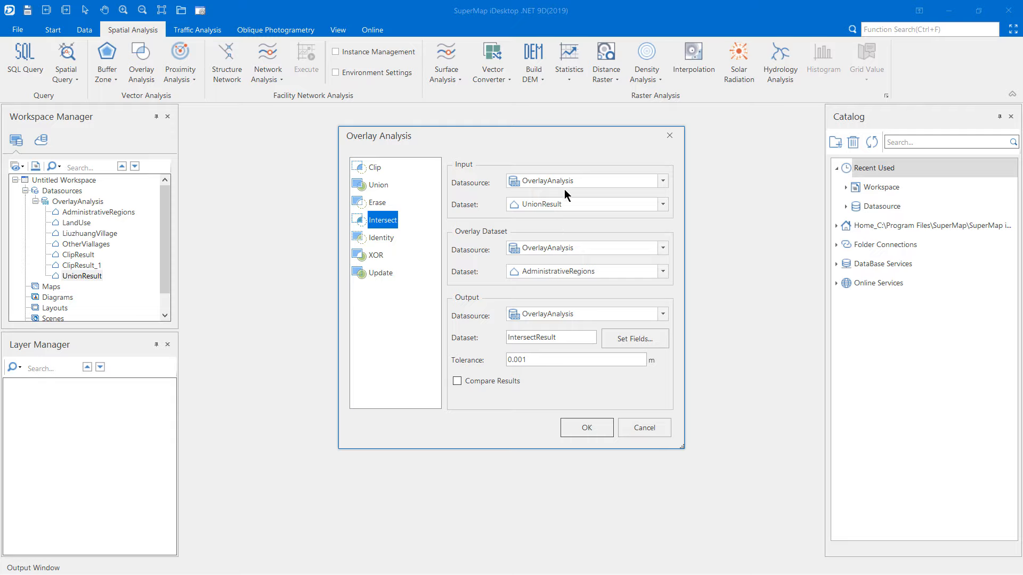
{"action": "left_click", "coordinate": [560, 204]}
{"action": "left_click", "coordinate": [551, 229]}
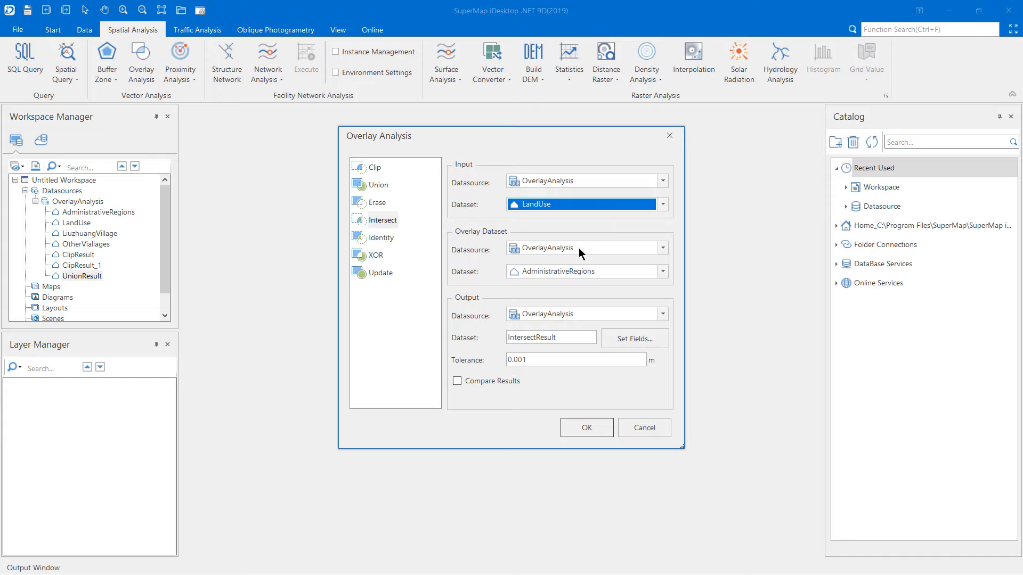
{"action": "left_click", "coordinate": [578, 272]}
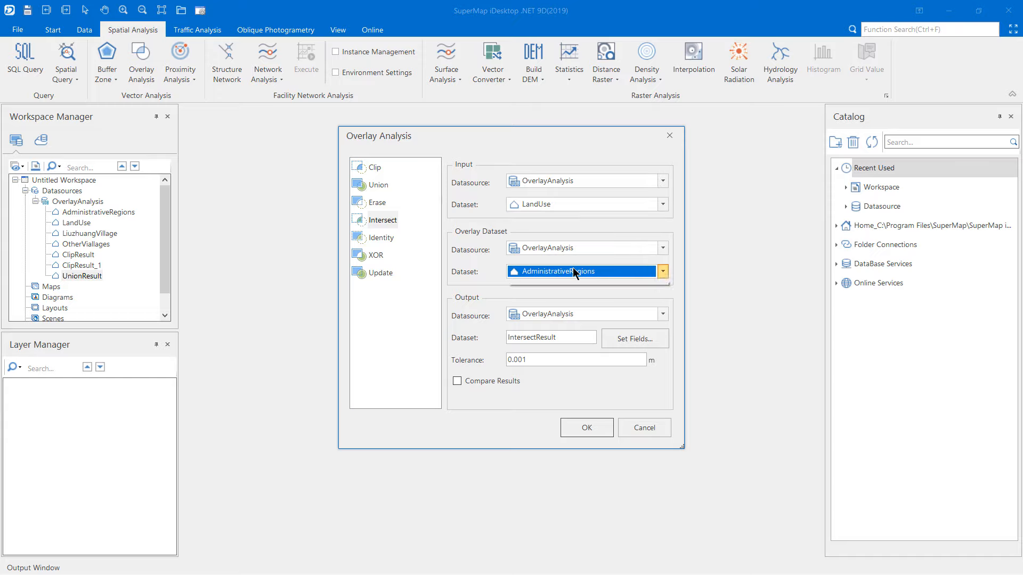
{"action": "left_click", "coordinate": [556, 299]}
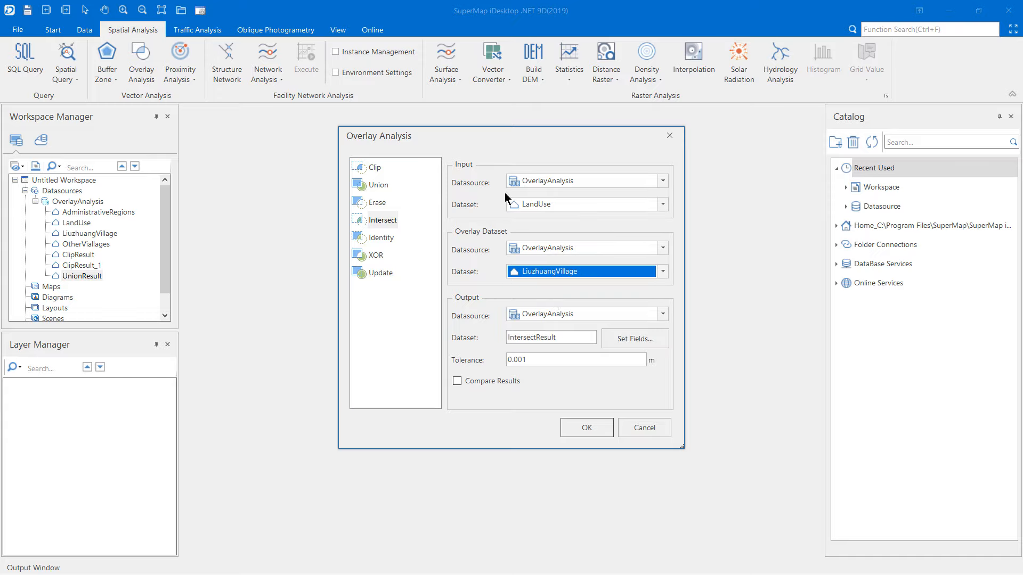
- Run the Intersect into IntersectResult with Compare Results enabled, keeping all source fields plus overlay fields XZQDM and XZQMC
{"action": "left_click", "coordinate": [637, 340]}
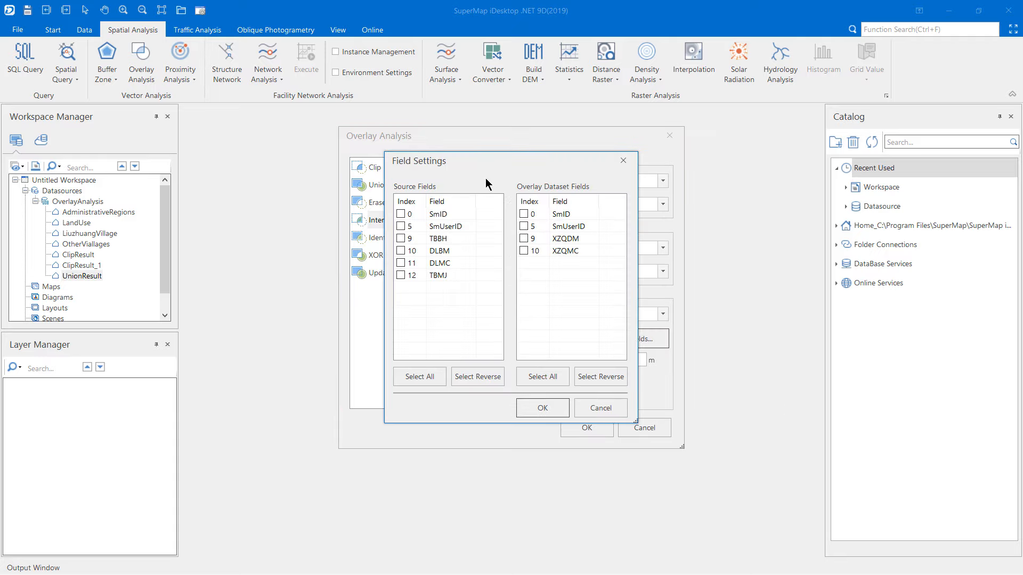
{"action": "left_click", "coordinate": [419, 376]}
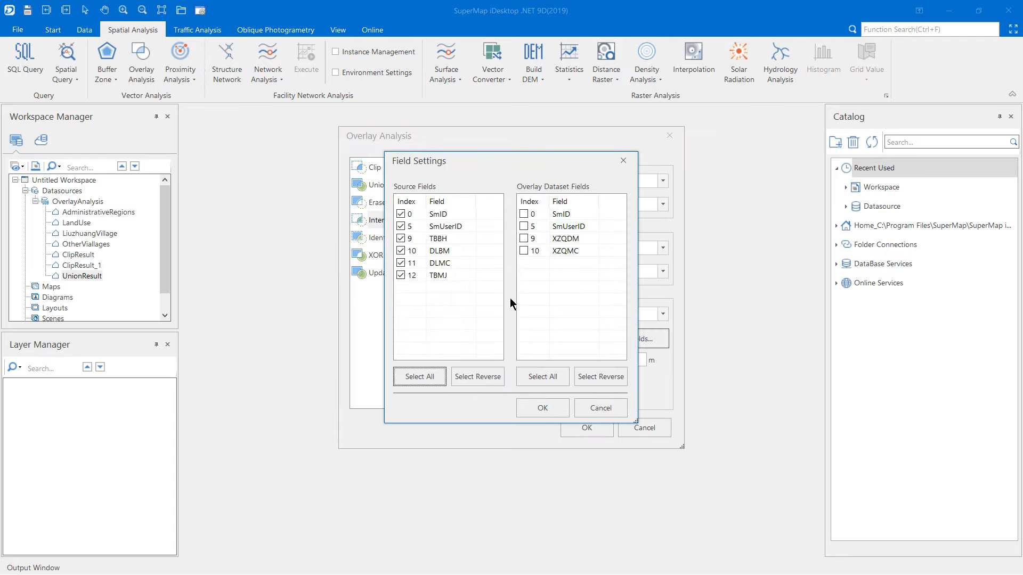
{"action": "left_click", "coordinate": [525, 250]}
{"action": "left_click", "coordinate": [524, 238]}
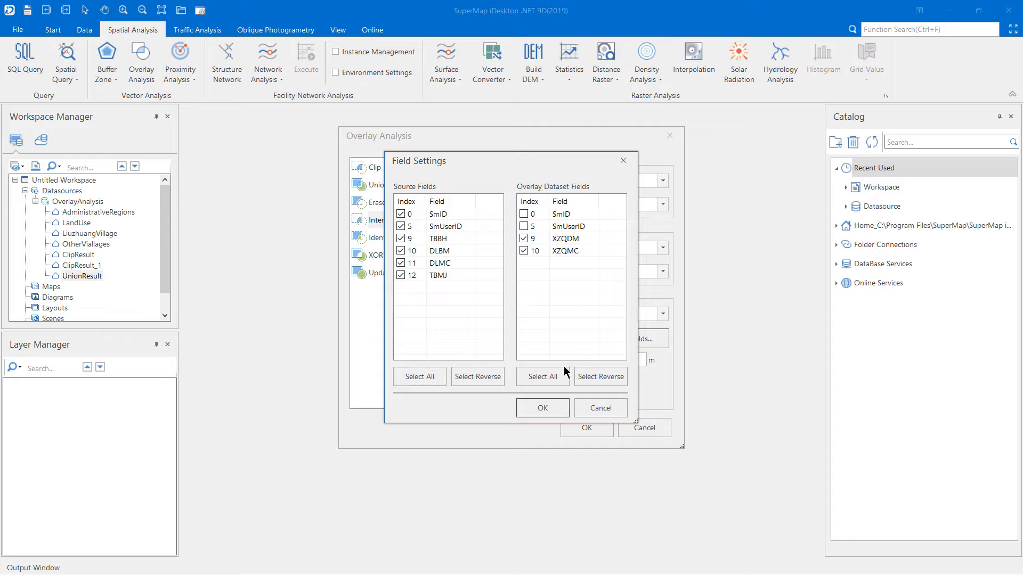
{"action": "left_click", "coordinate": [551, 411]}
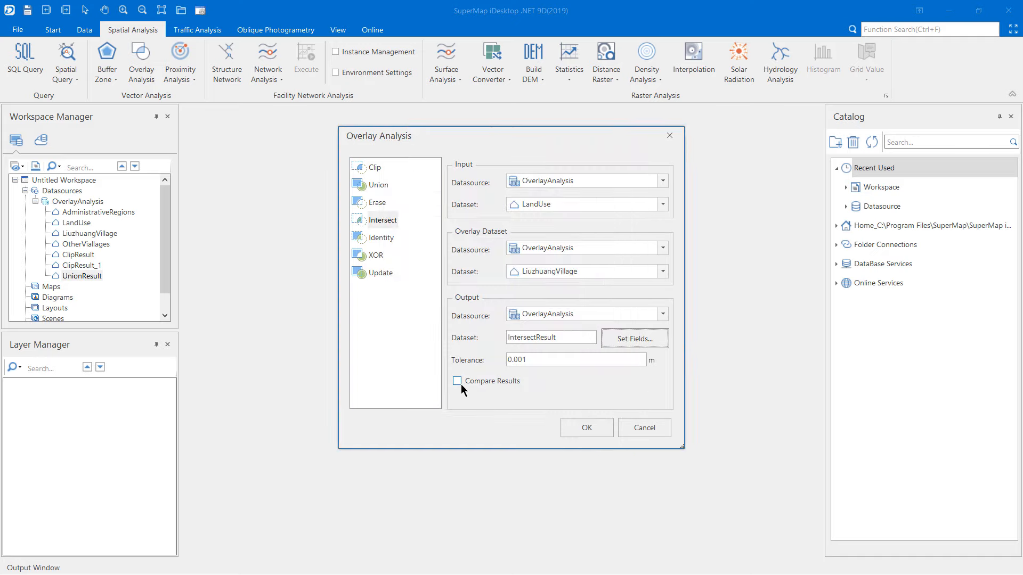
{"action": "left_click", "coordinate": [457, 381]}
{"action": "left_click", "coordinate": [586, 428]}
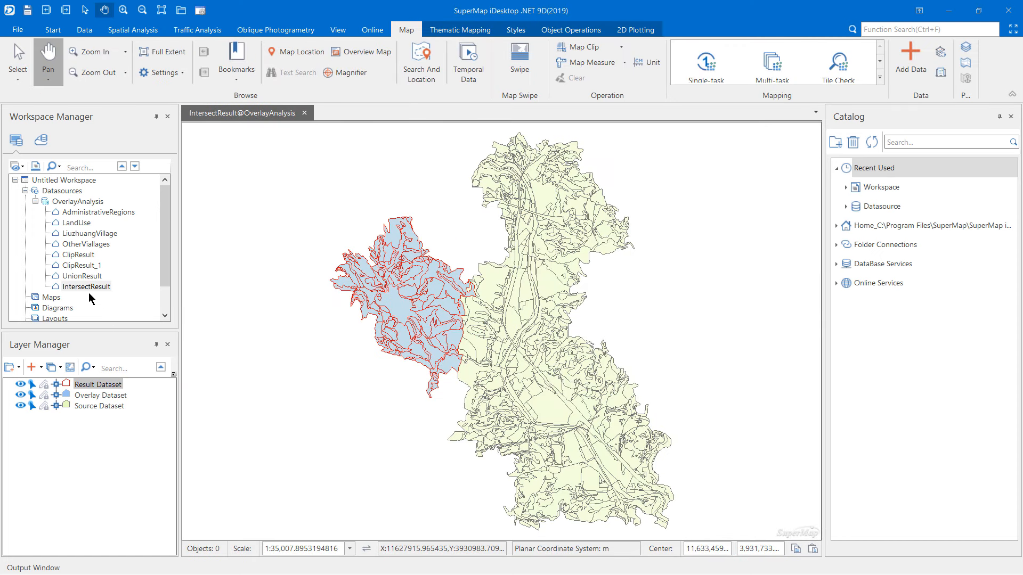
- Examine the IntersectResult attribute table, and return to the map comparing the result, overlay and source datasets
{"action": "right_click", "coordinate": [74, 289]}
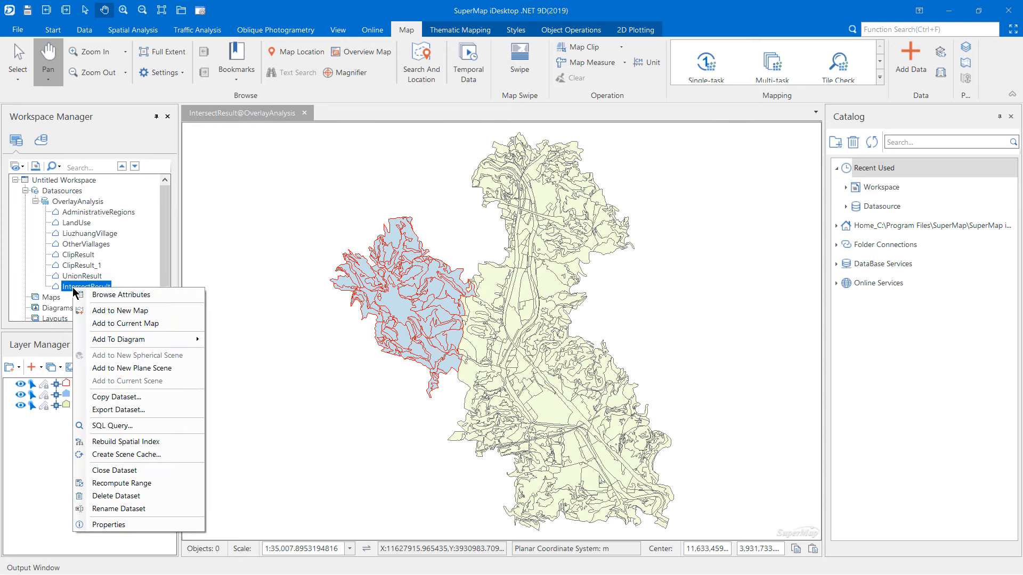
{"action": "left_click", "coordinate": [161, 298]}
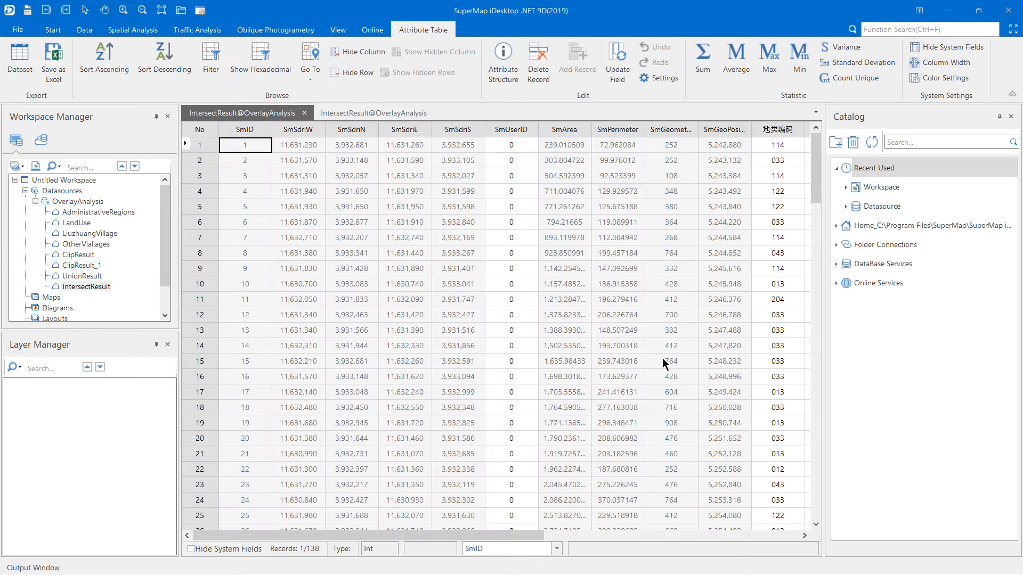
{"action": "scroll", "coordinate": [644, 336], "scroll_direction": "down", "scroll_amount": 2}
{"action": "scroll", "coordinate": [568, 357], "scroll_direction": "down", "scroll_amount": 2}
{"action": "scroll", "coordinate": [564, 363], "scroll_direction": "up", "scroll_amount": 4}
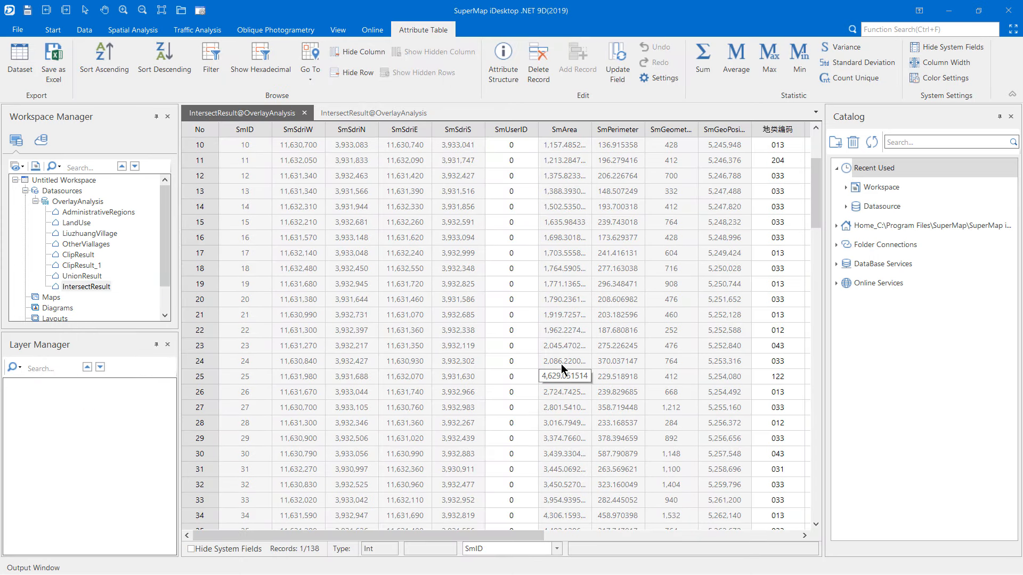
{"action": "left_click", "coordinate": [363, 113]}
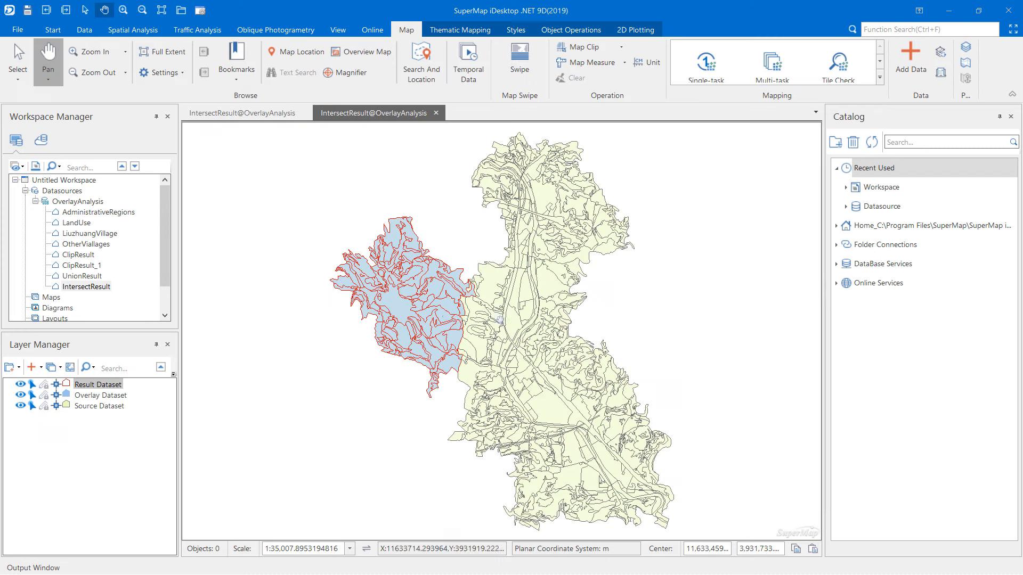